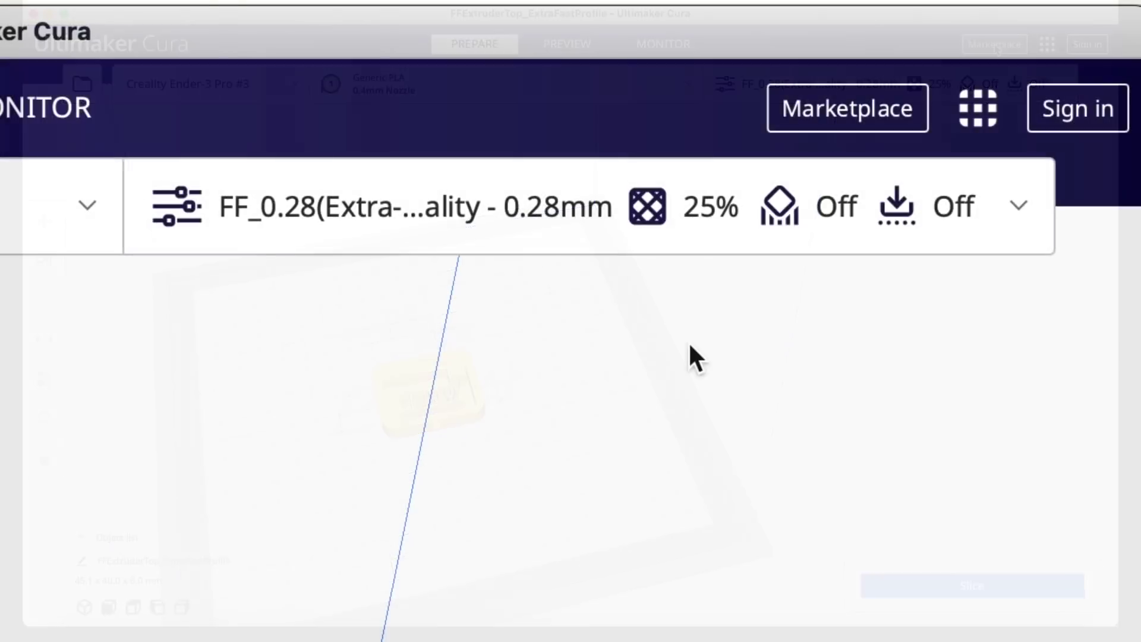
Step: Find the Profil Analyser plugin in the Marketplace and open its details
{"action": "left_click", "coordinate": [847, 107]}
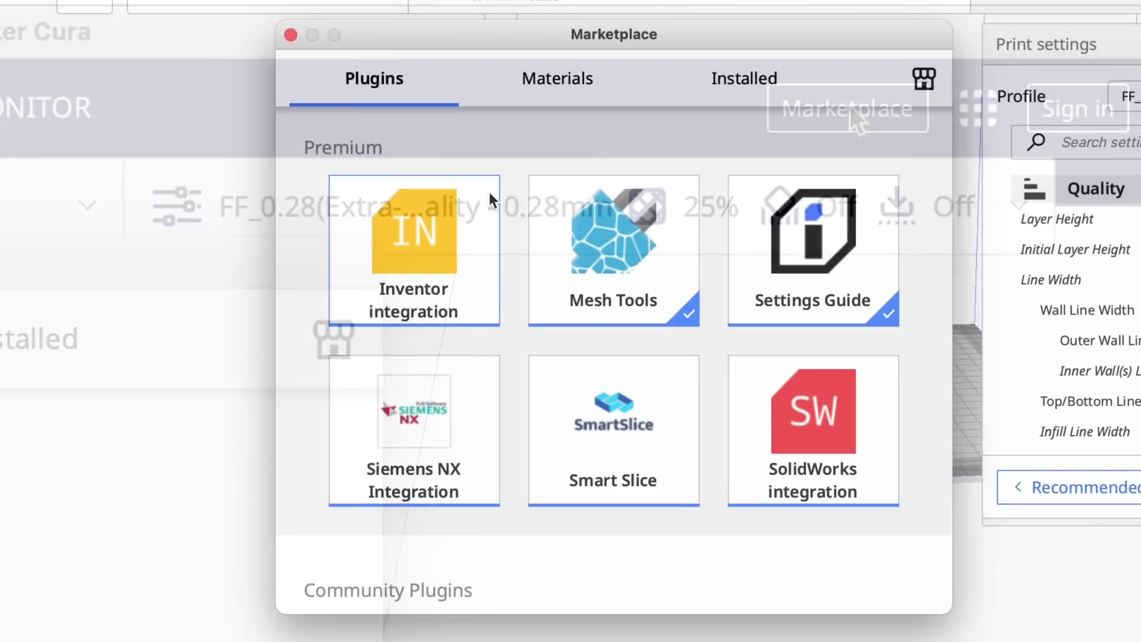
{"action": "scroll", "coordinate": [521, 270], "scroll_direction": "down", "scroll_amount": 4}
{"action": "scroll", "coordinate": [571, 337], "scroll_direction": "down", "scroll_amount": 19}
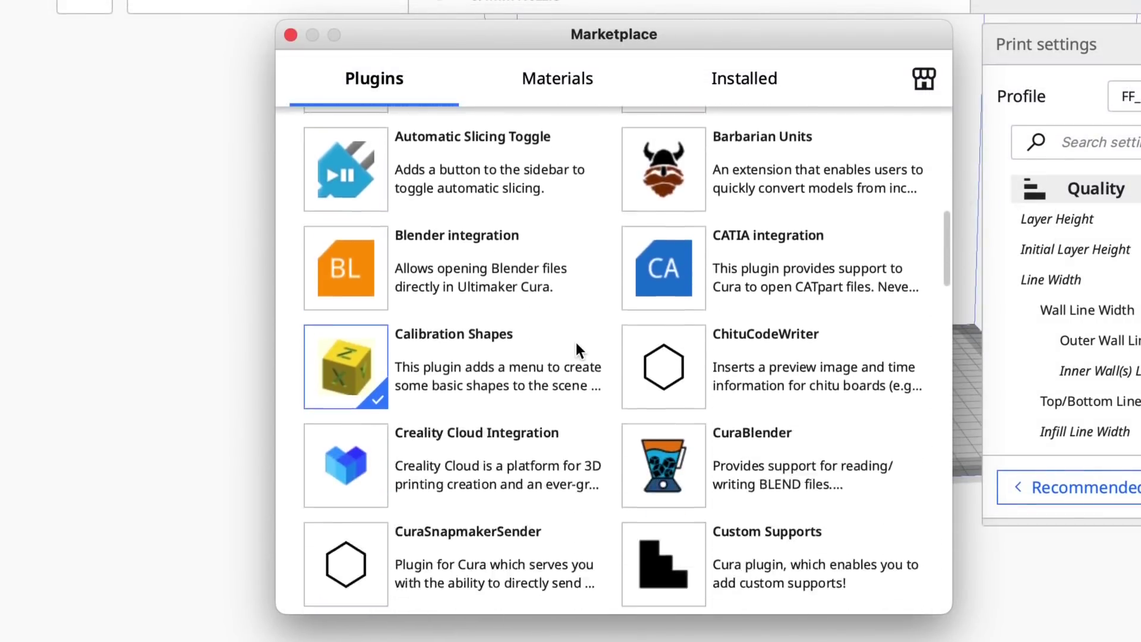
{"action": "scroll", "coordinate": [575, 345], "scroll_direction": "down", "scroll_amount": 15}
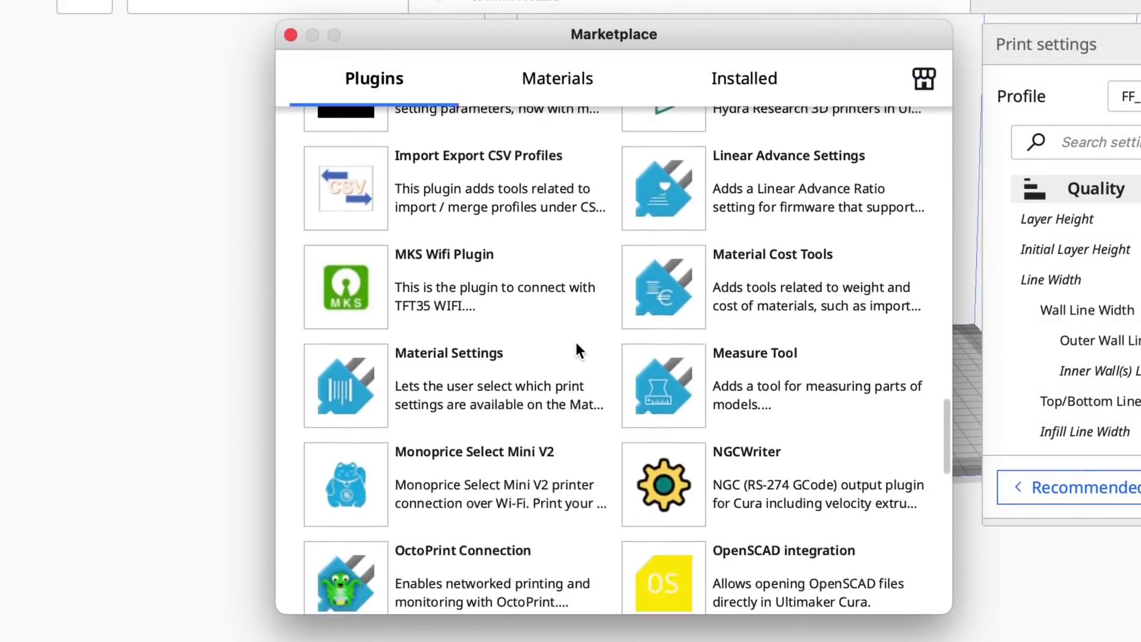
{"action": "scroll", "coordinate": [576, 342], "scroll_direction": "down", "scroll_amount": 3}
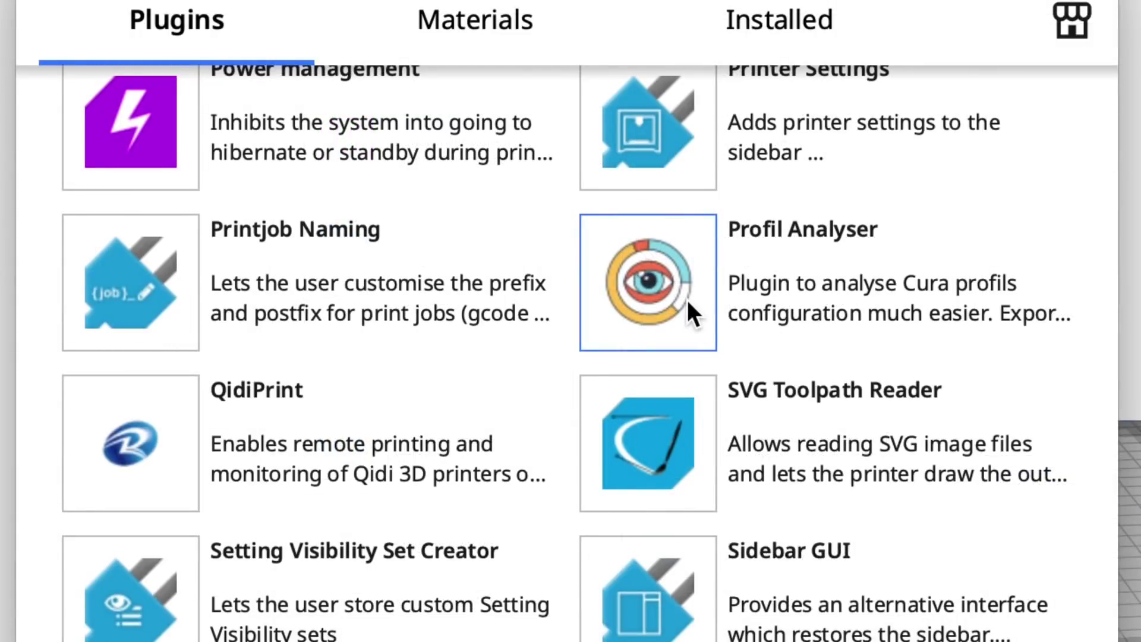
{"action": "left_click", "coordinate": [688, 299]}
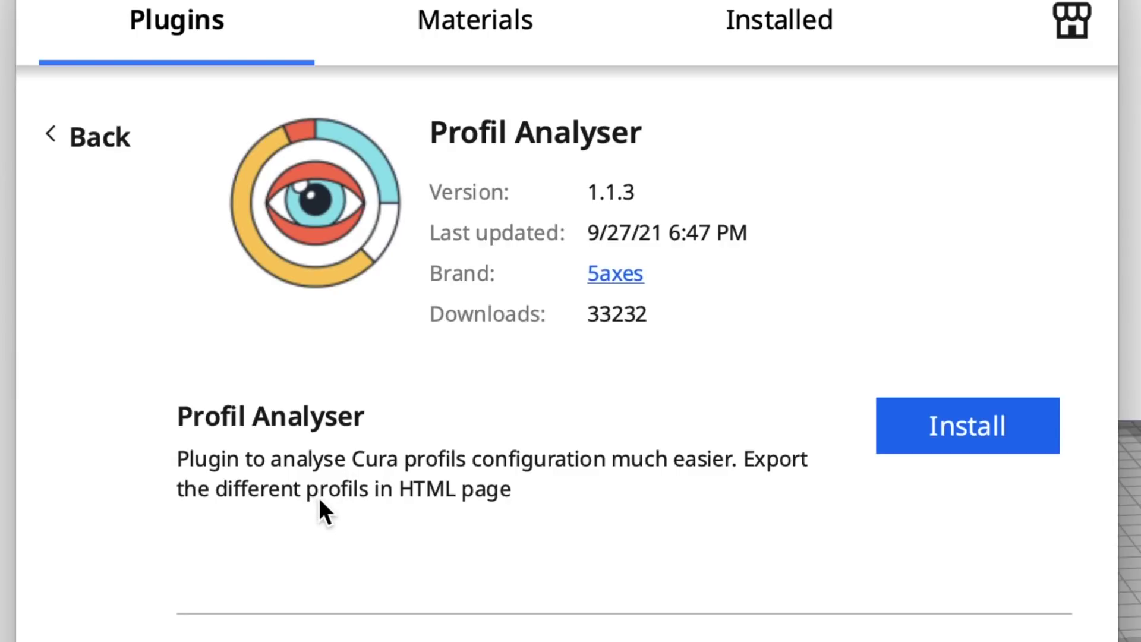
Step: Install Profil Analyser, accept its GPL license, restart Cura, and reveal the plugin's profile views
{"action": "left_click", "coordinate": [947, 428]}
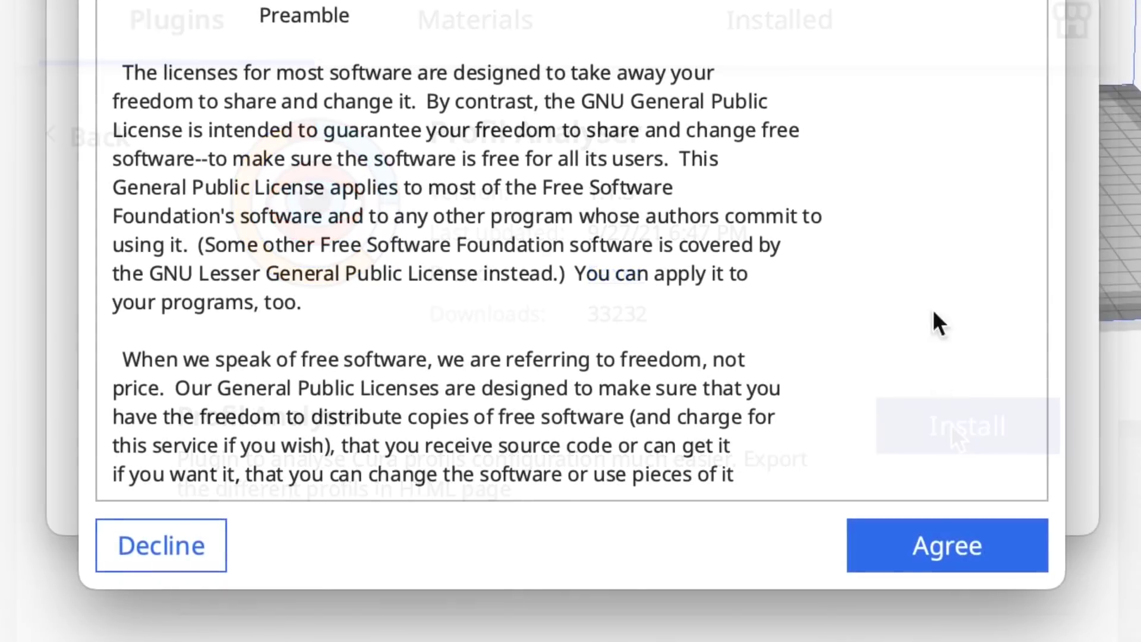
{"action": "left_click", "coordinate": [946, 553]}
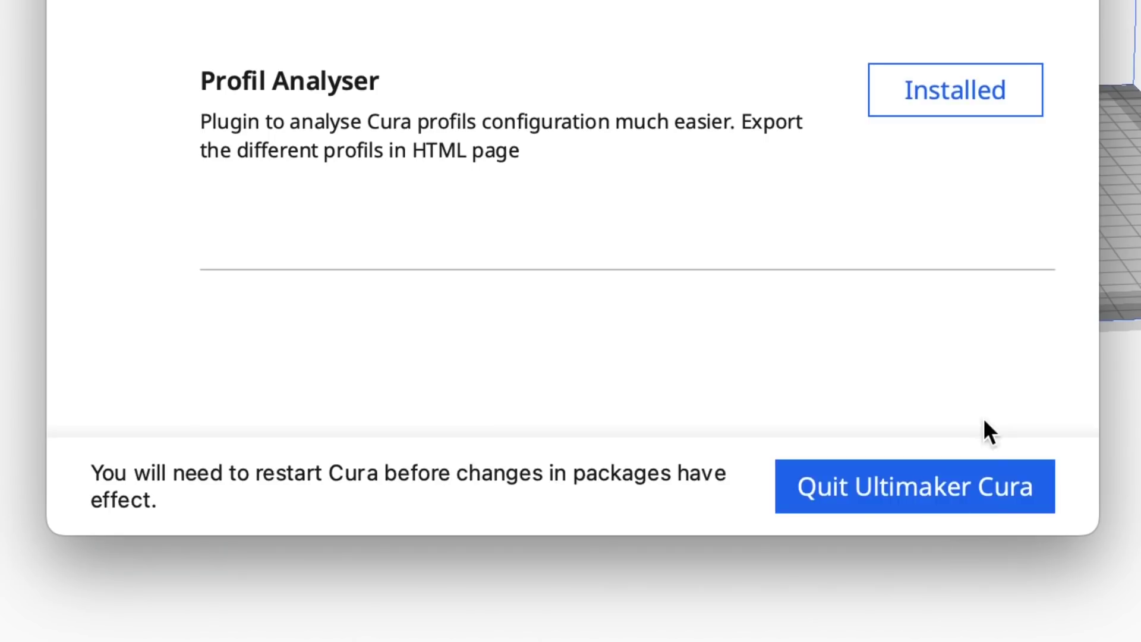
{"action": "left_click", "coordinate": [924, 480]}
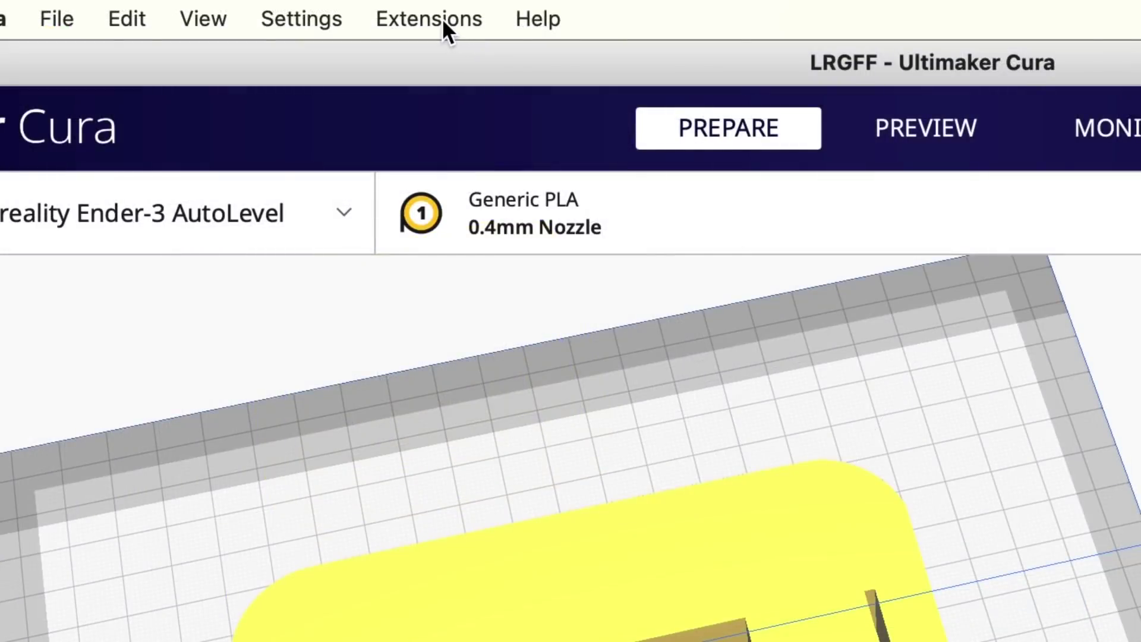
{"action": "left_click", "coordinate": [441, 19]}
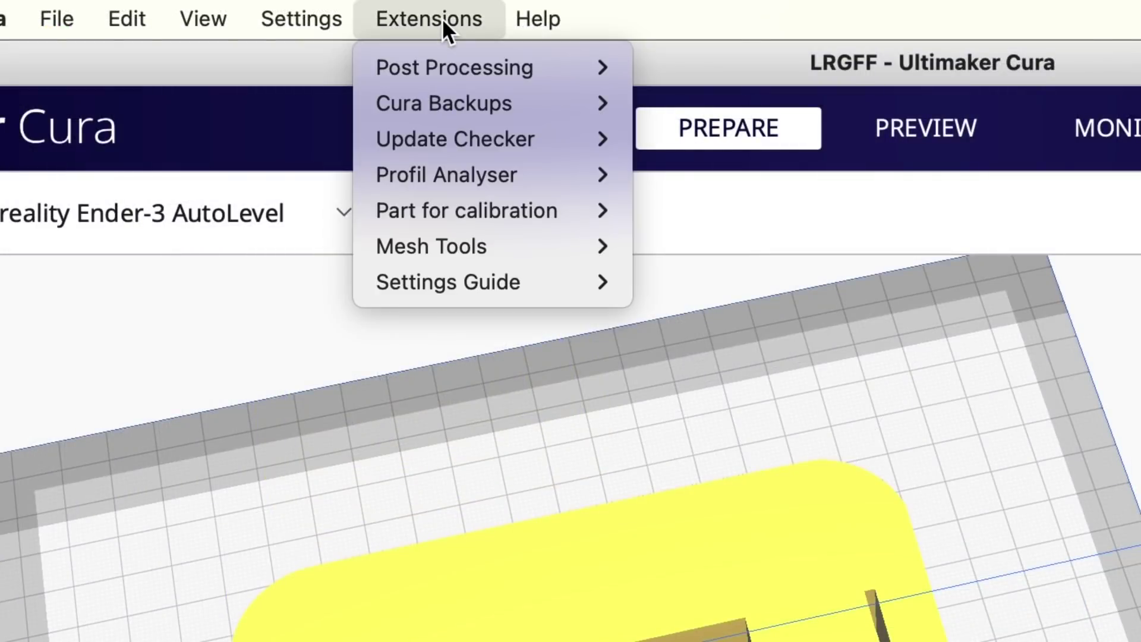
{"action": "mouse_move", "coordinate": [454, 176]}
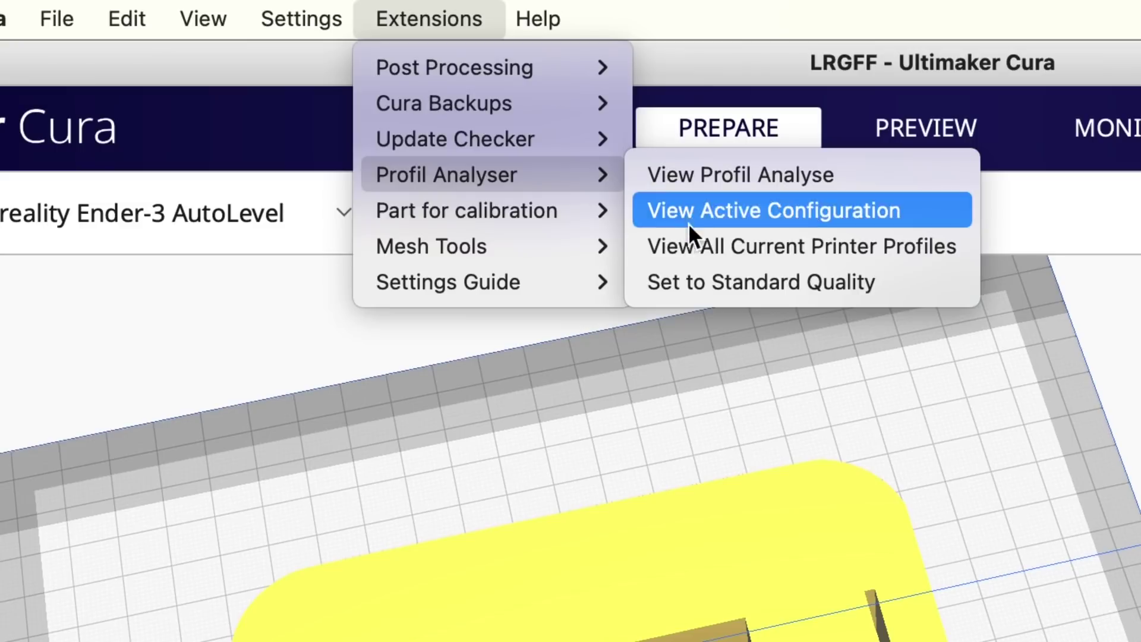
Step: Open the profile comparison and remove the 0.20(Good), 0.12(SmoothTop) and 0.12(Best) profiles
{"action": "left_click", "coordinate": [708, 174]}
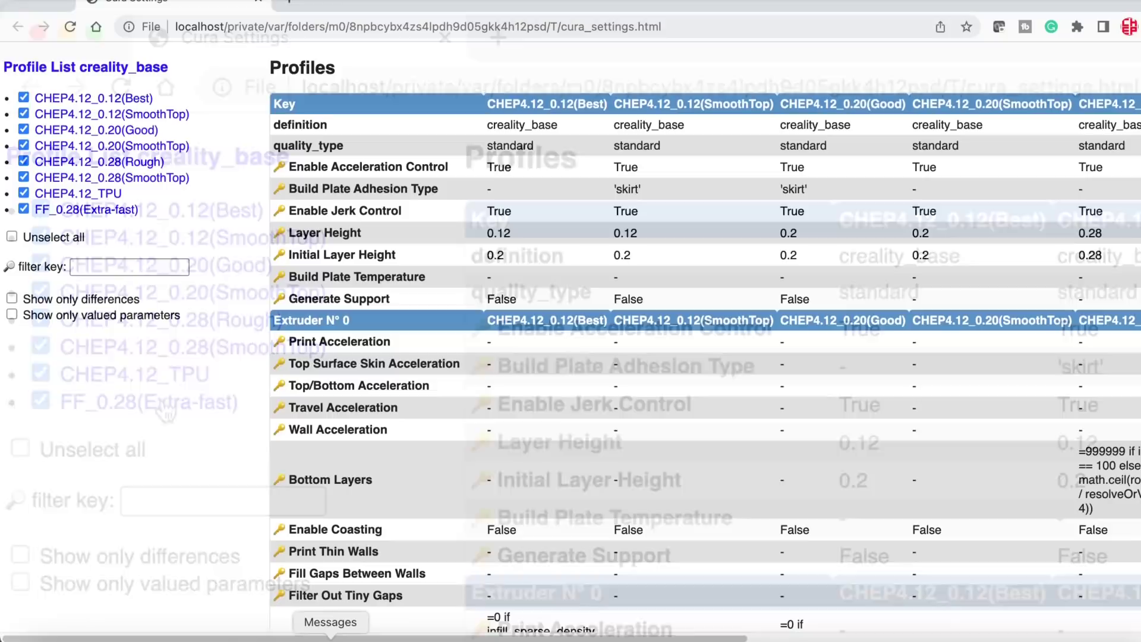
{"action": "scroll", "coordinate": [494, 636], "scroll_direction": "right", "scroll_amount": 5}
{"action": "scroll", "coordinate": [494, 636], "scroll_direction": "right", "scroll_amount": 10}
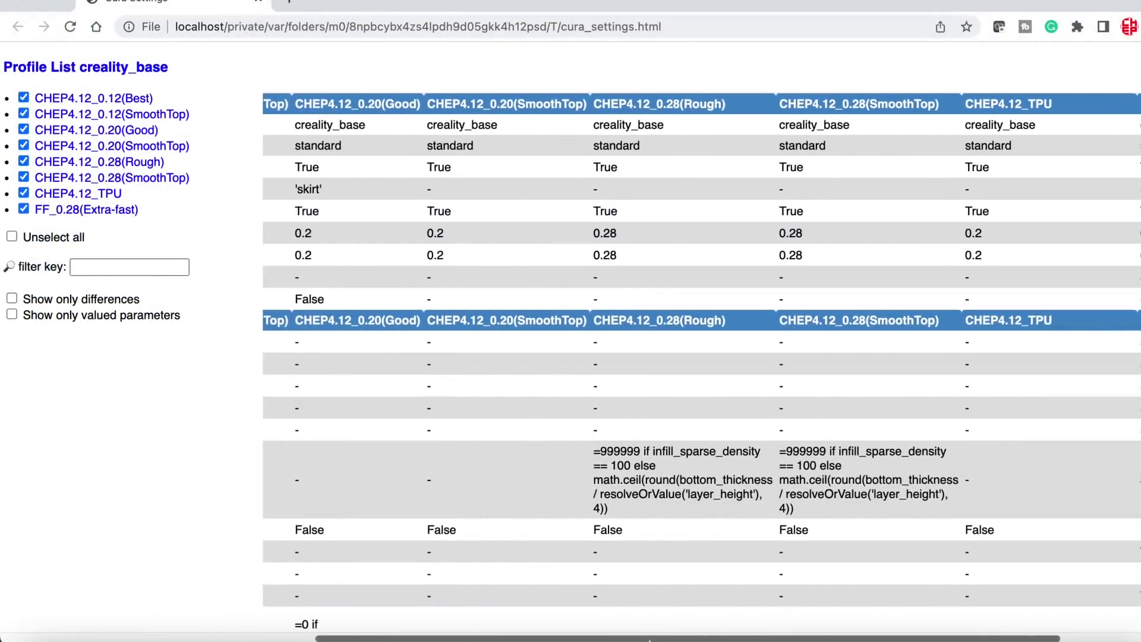
{"action": "scroll", "coordinate": [701, 357], "scroll_direction": "left", "scroll_amount": 8}
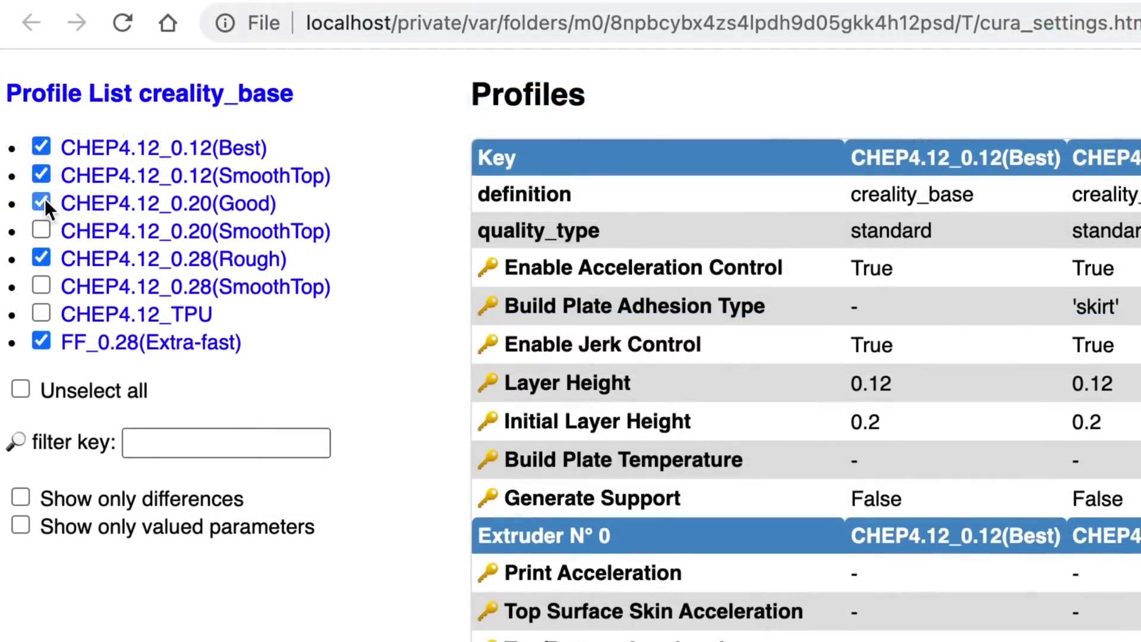
{"action": "left_click", "coordinate": [44, 198]}
{"action": "left_click", "coordinate": [39, 172]}
{"action": "left_click", "coordinate": [41, 147]}
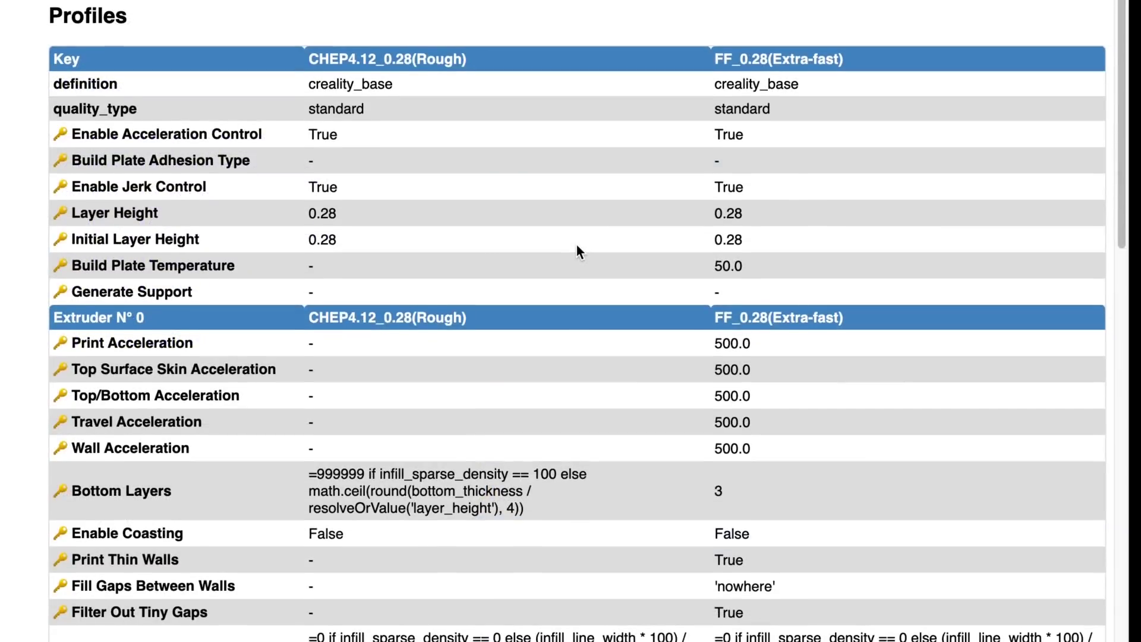
Step: Enable Show only differences and review the differing Rough and Extra-fast settings
{"action": "scroll", "coordinate": [577, 246], "scroll_direction": "down", "scroll_amount": 5}
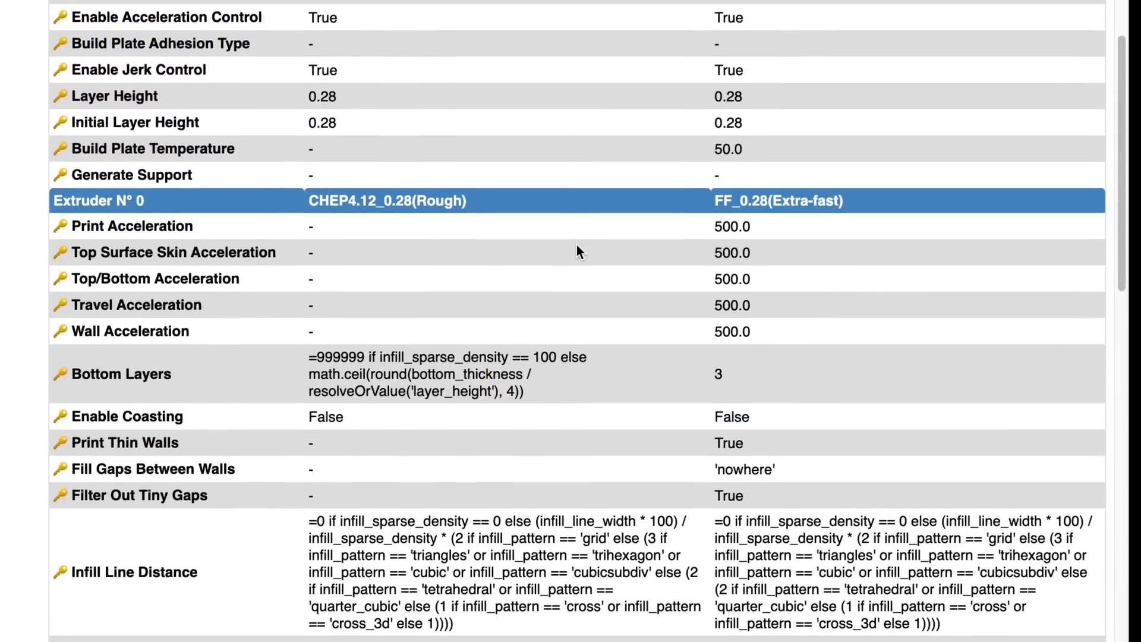
{"action": "scroll", "coordinate": [577, 246], "scroll_direction": "down", "scroll_amount": 8}
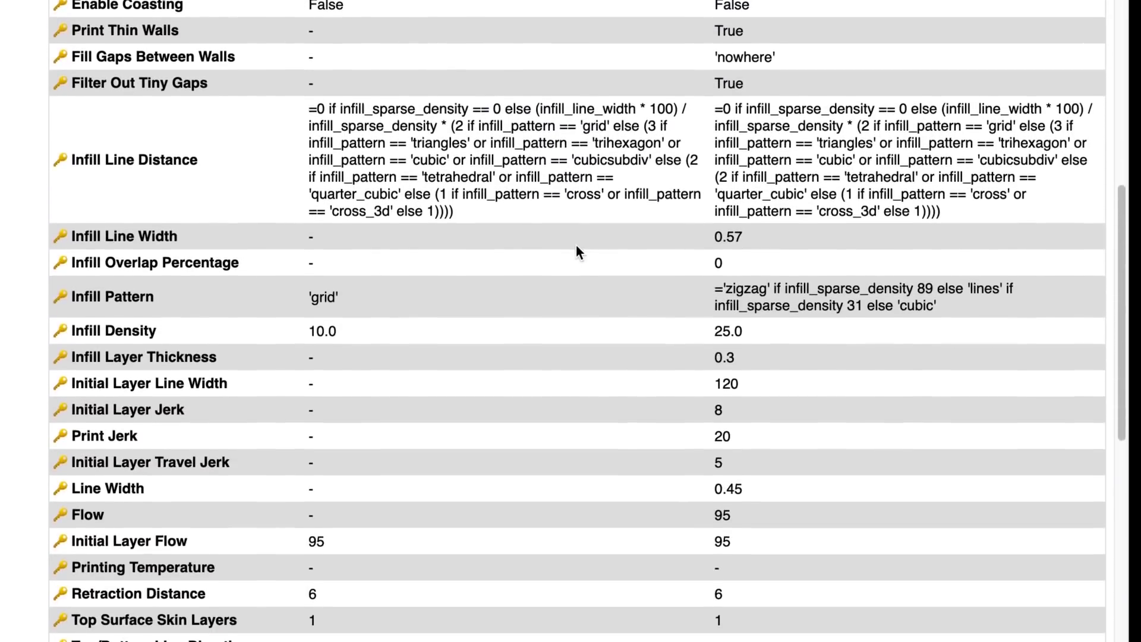
{"action": "scroll", "coordinate": [576, 244], "scroll_direction": "up", "scroll_amount": 8}
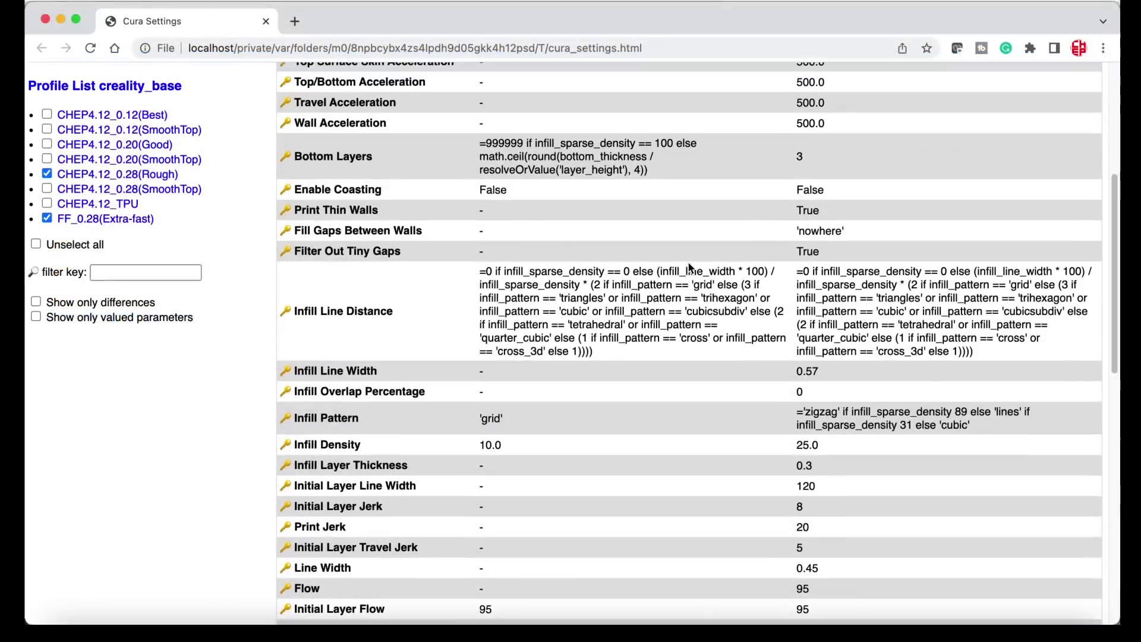
{"action": "scroll", "coordinate": [689, 267], "scroll_direction": "up", "scroll_amount": 5}
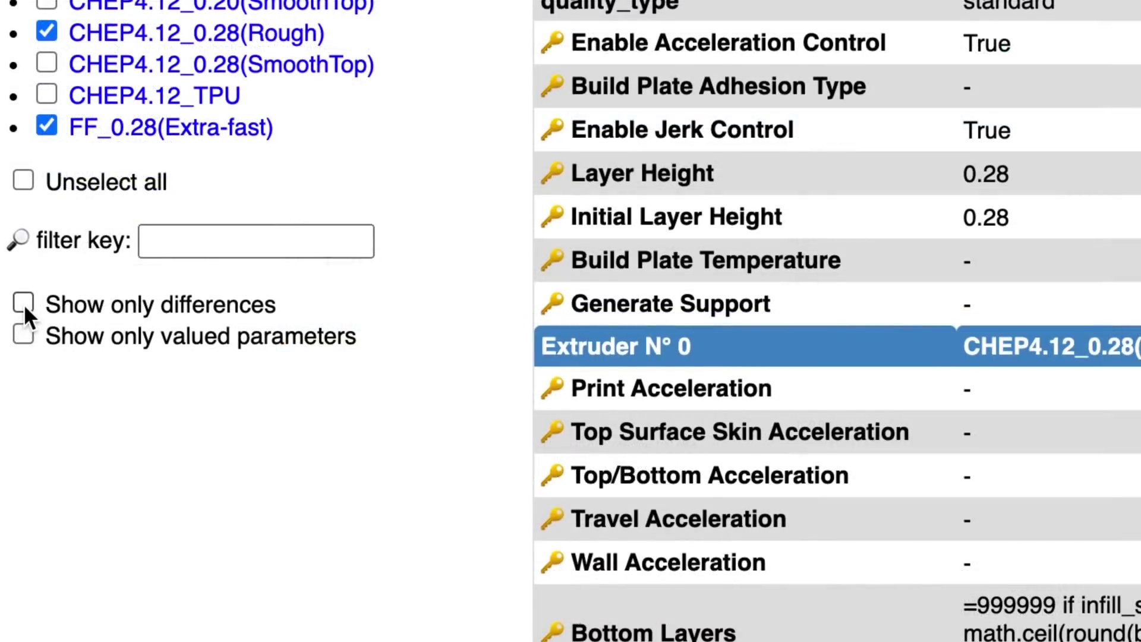
{"action": "left_click", "coordinate": [24, 303]}
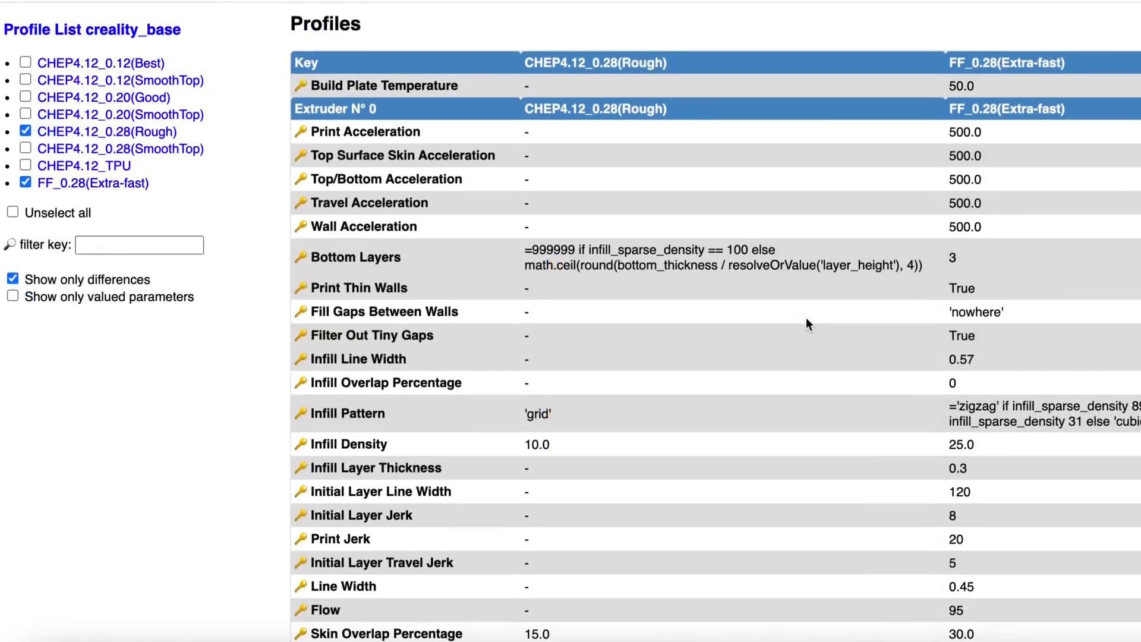
{"action": "scroll", "coordinate": [806, 317], "scroll_direction": "down", "scroll_amount": 3}
{"action": "scroll", "coordinate": [805, 317], "scroll_direction": "down", "scroll_amount": 2}
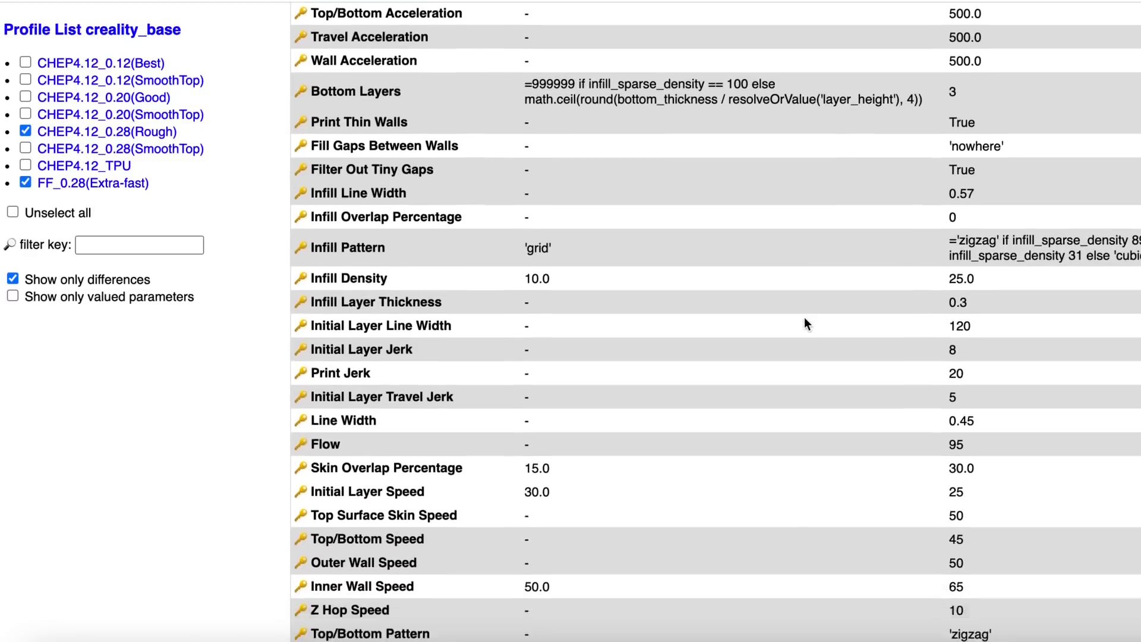
{"action": "scroll", "coordinate": [804, 323], "scroll_direction": "down", "scroll_amount": 3}
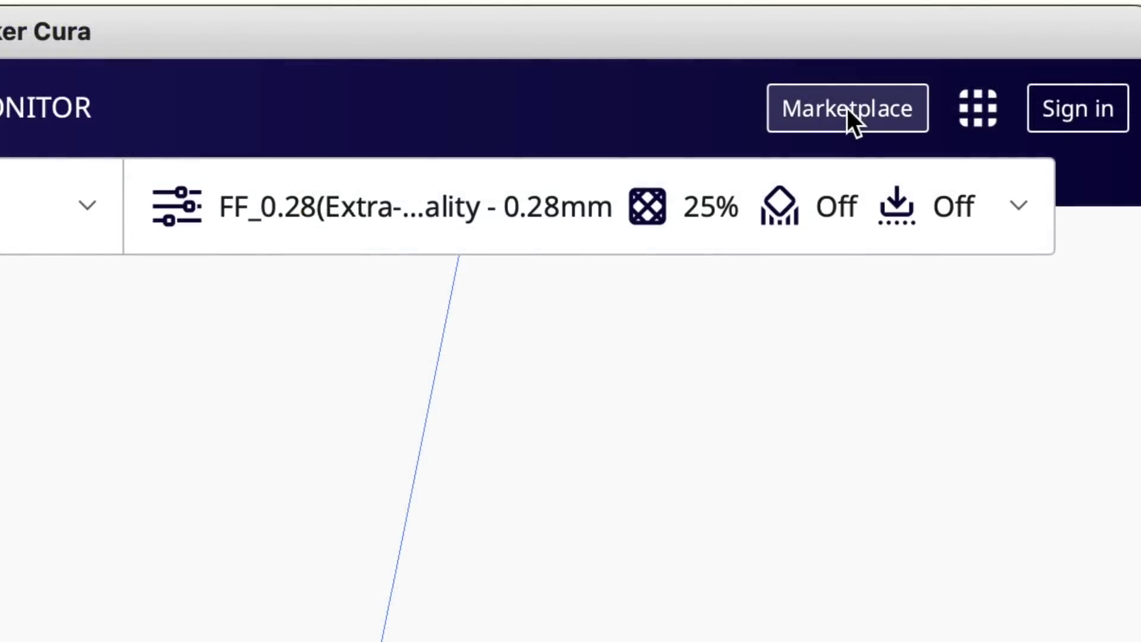
Step: Install the Settings Guide plugin from the Marketplace and agree to its license
{"action": "left_click", "coordinate": [848, 109]}
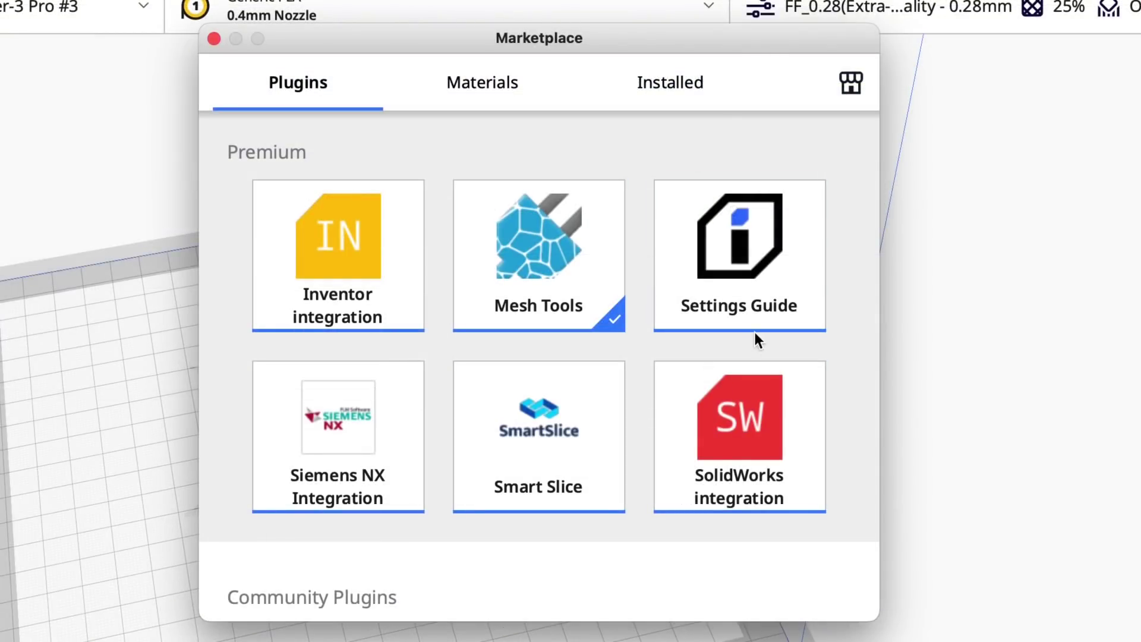
{"action": "left_click", "coordinate": [746, 280]}
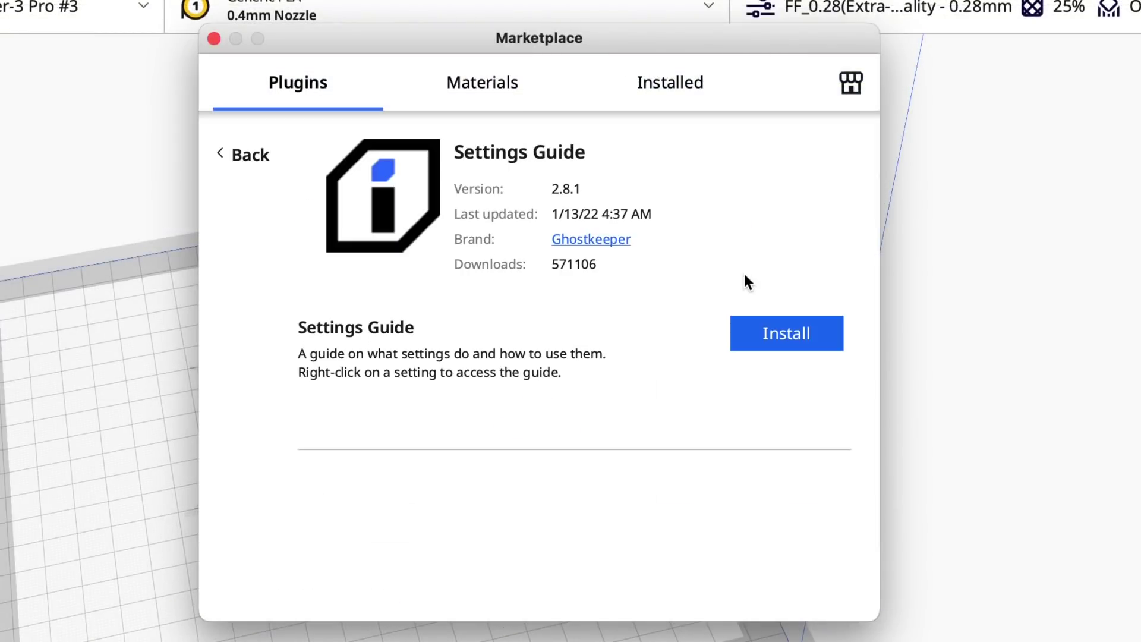
{"action": "left_click", "coordinate": [787, 345]}
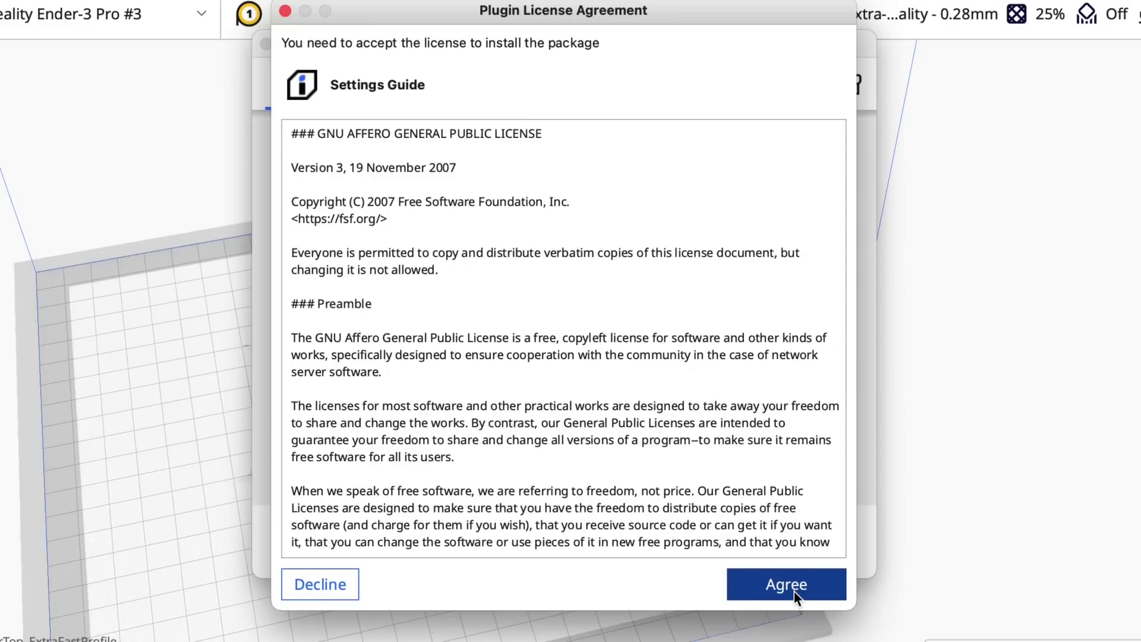
{"action": "left_click", "coordinate": [793, 591]}
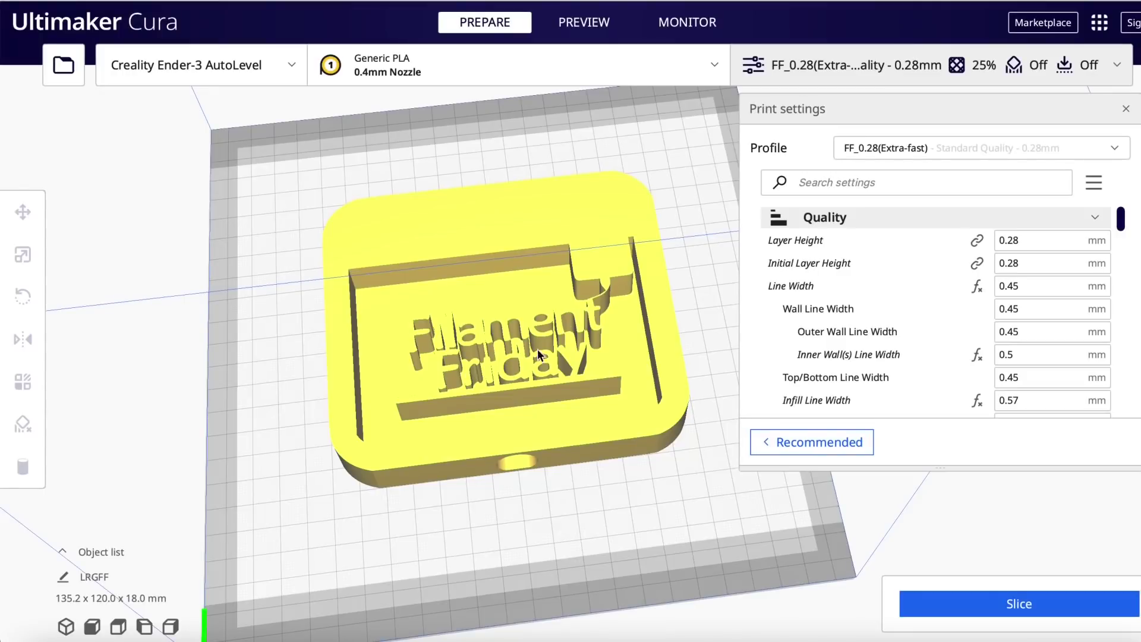
{"action": "mouse_move", "coordinate": [797, 242]}
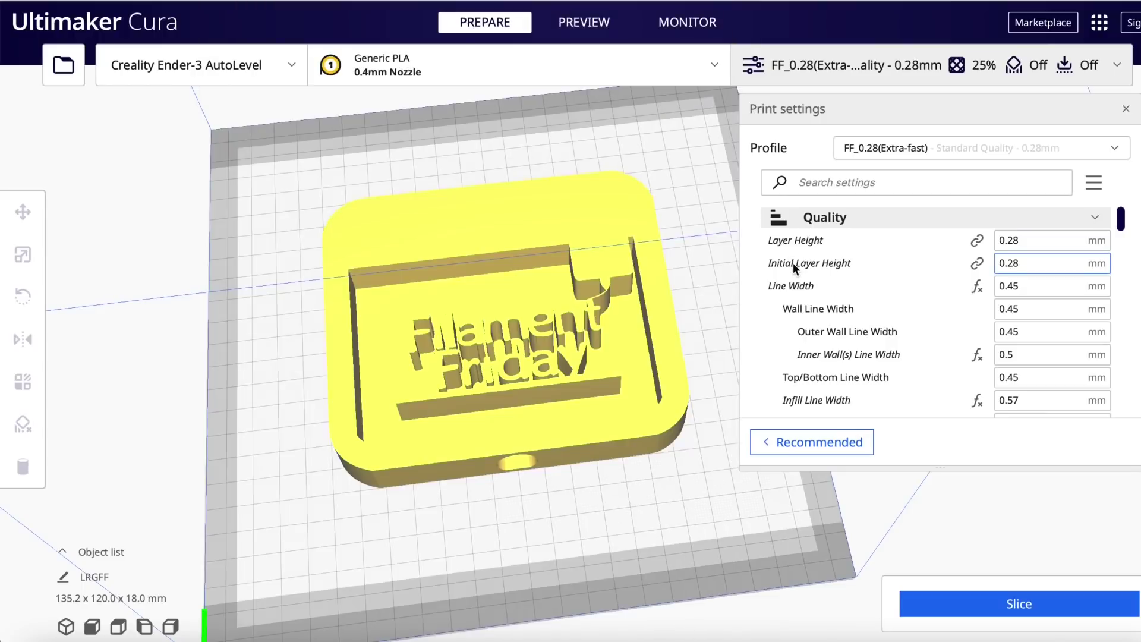
{"action": "mouse_move", "coordinate": [792, 263]}
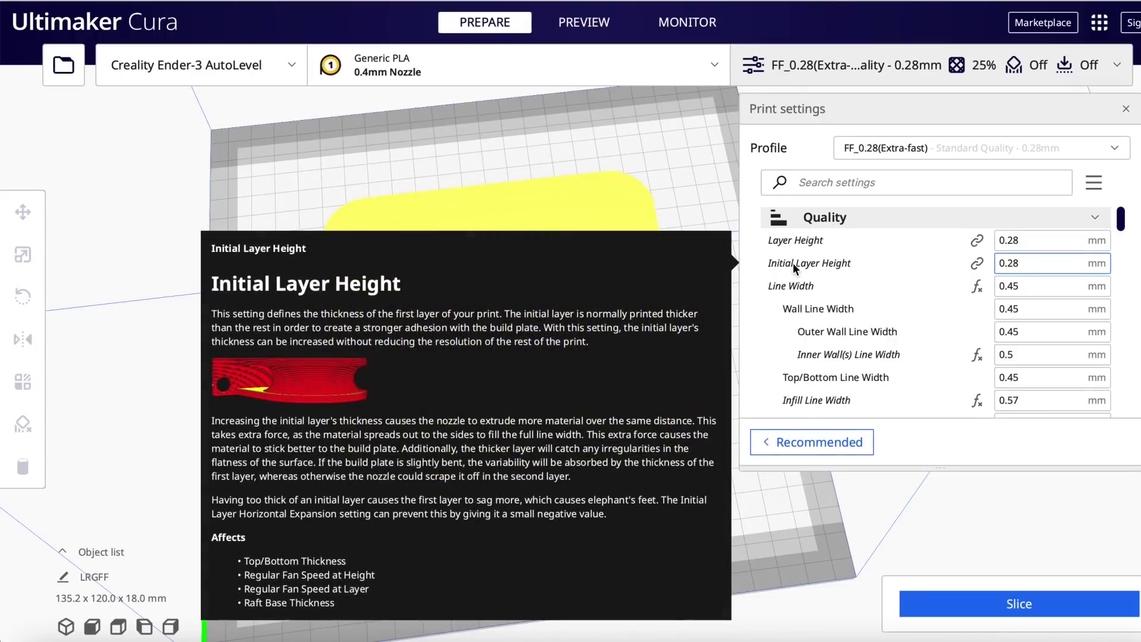
{"action": "mouse_move", "coordinate": [794, 286]}
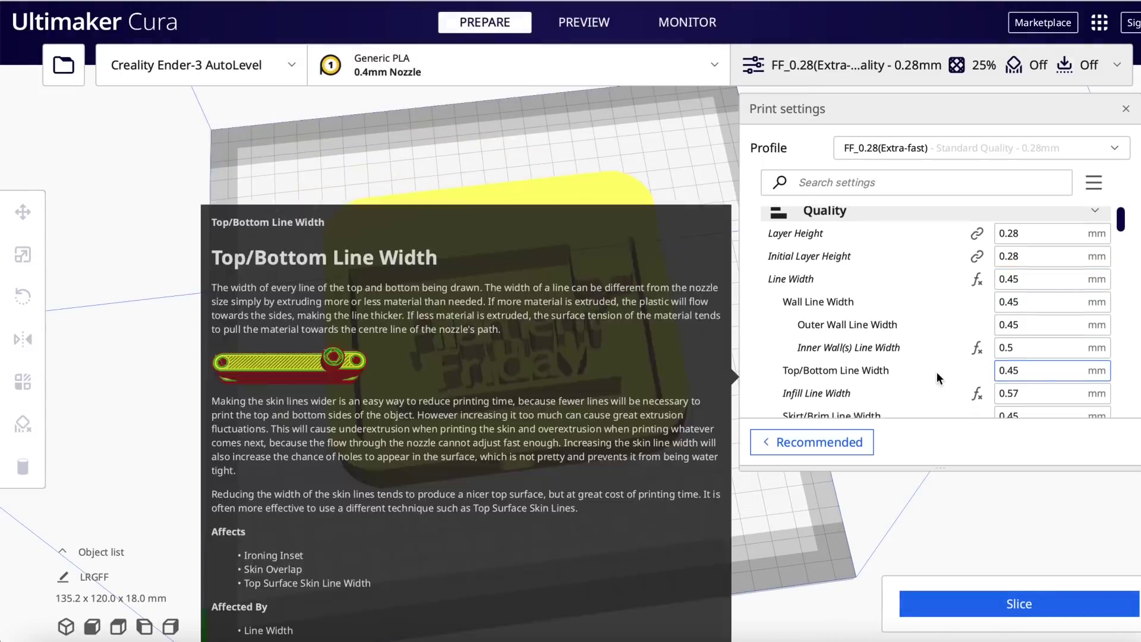
{"action": "scroll", "coordinate": [937, 372], "scroll_direction": "down", "scroll_amount": 1}
{"action": "scroll", "coordinate": [936, 371], "scroll_direction": "down", "scroll_amount": 6}
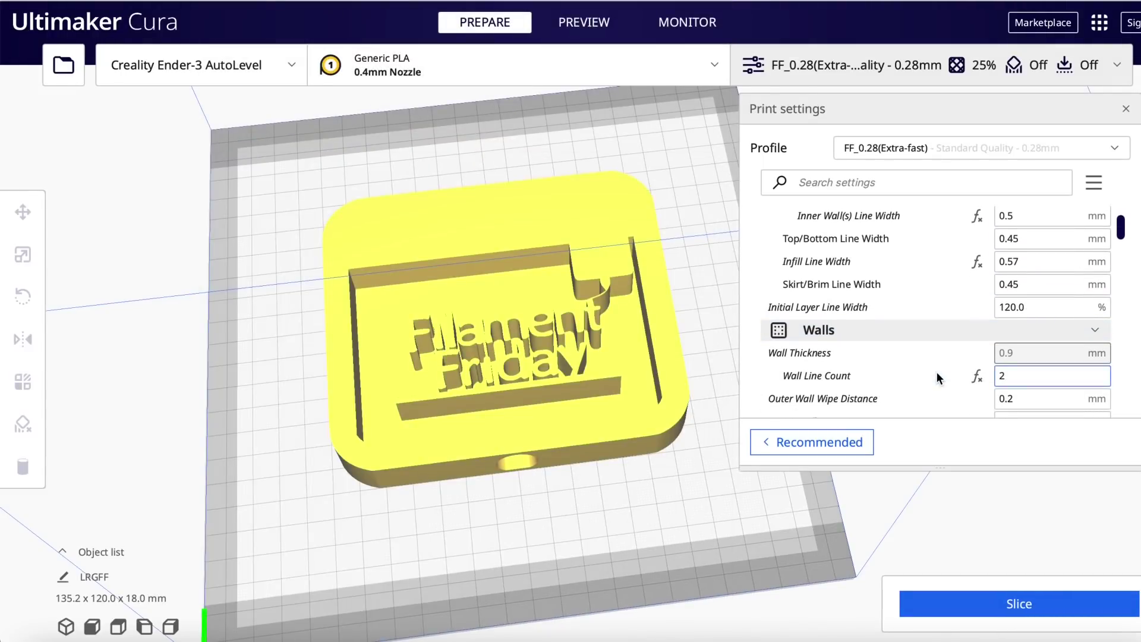
{"action": "scroll", "coordinate": [936, 378], "scroll_direction": "down", "scroll_amount": 2}
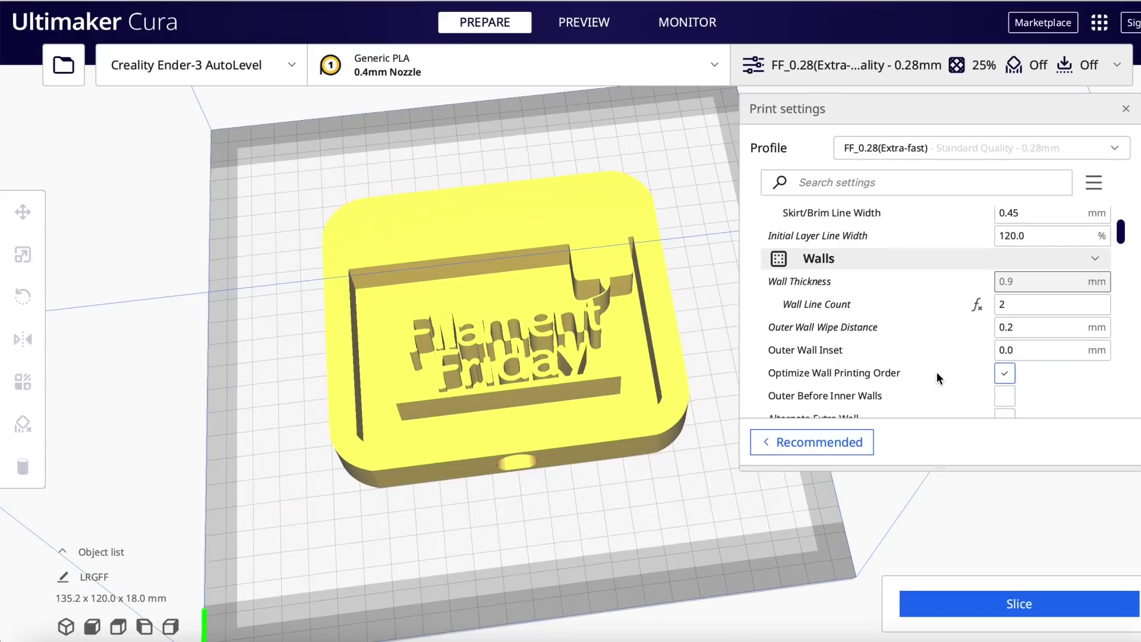
{"action": "mouse_move", "coordinate": [878, 381]}
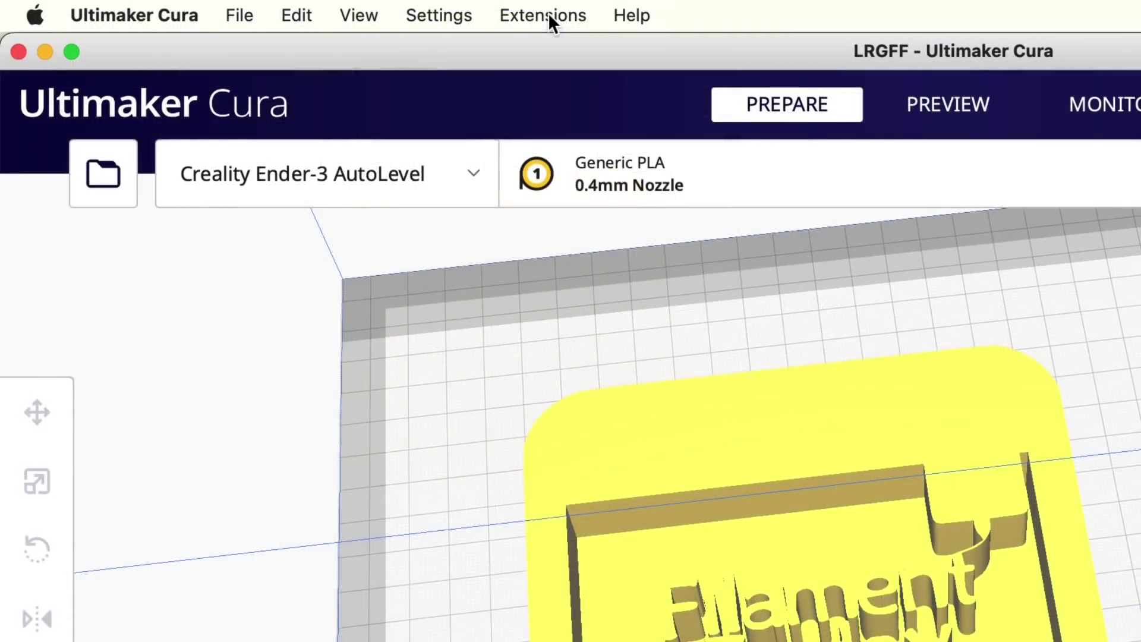
Step: Switch off "Show articles in setting tooltips" in the Settings Guide preferences
{"action": "left_click", "coordinate": [549, 13]}
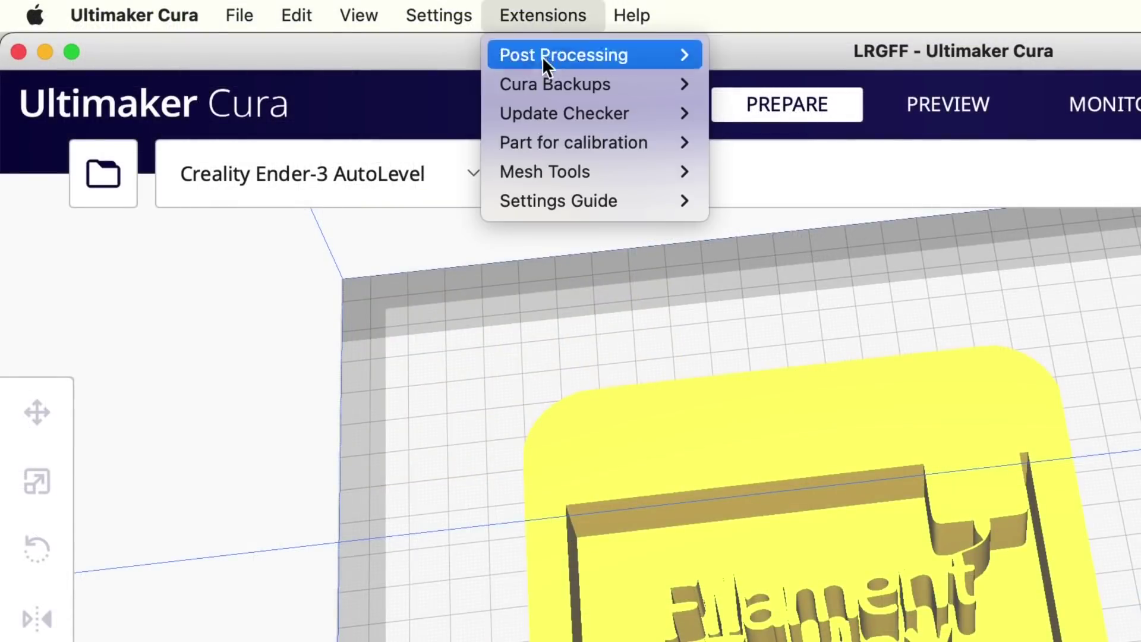
{"action": "mouse_move", "coordinate": [557, 197]}
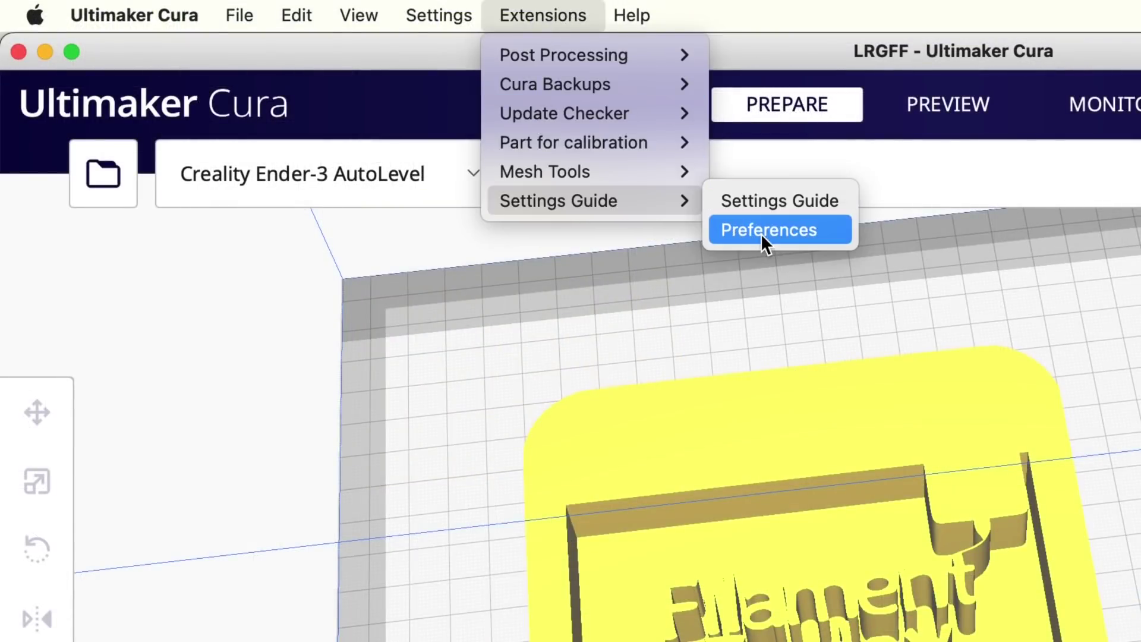
{"action": "left_click", "coordinate": [760, 233]}
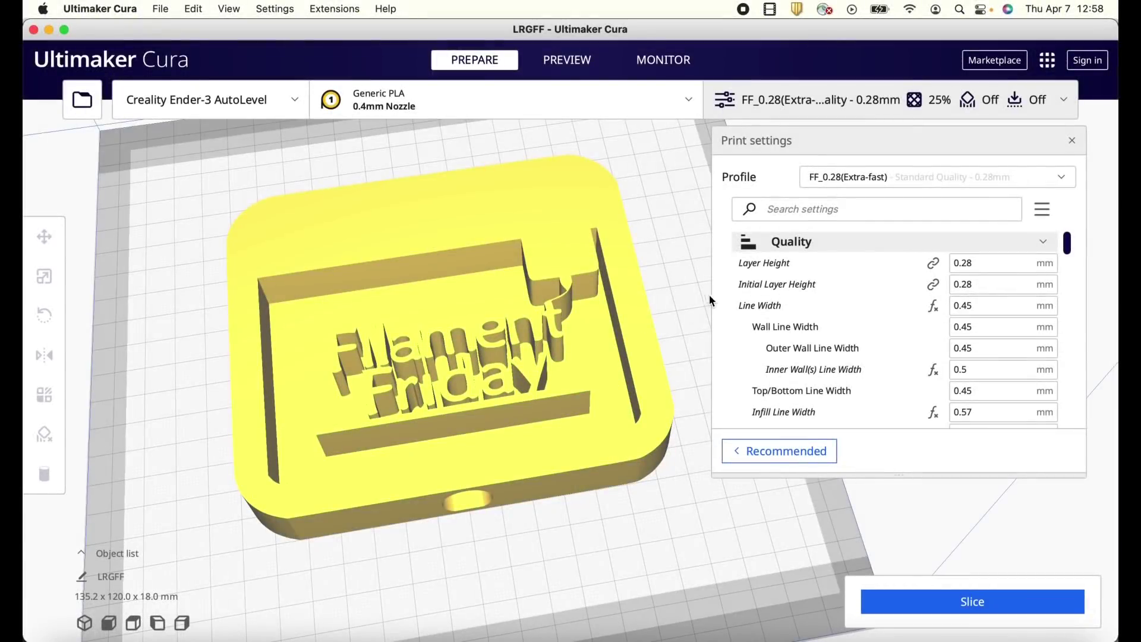
{"action": "mouse_move", "coordinate": [754, 268]}
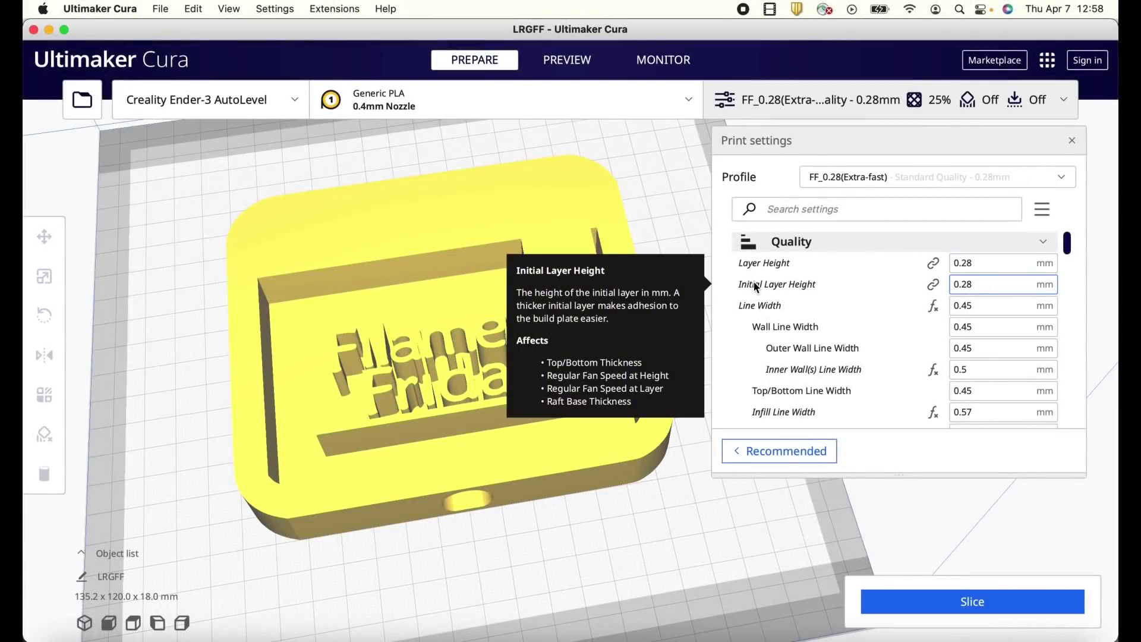
Step: Bring up the Settings Guide option from the Layer Height setting's context menu
{"action": "mouse_move", "coordinate": [757, 307]}
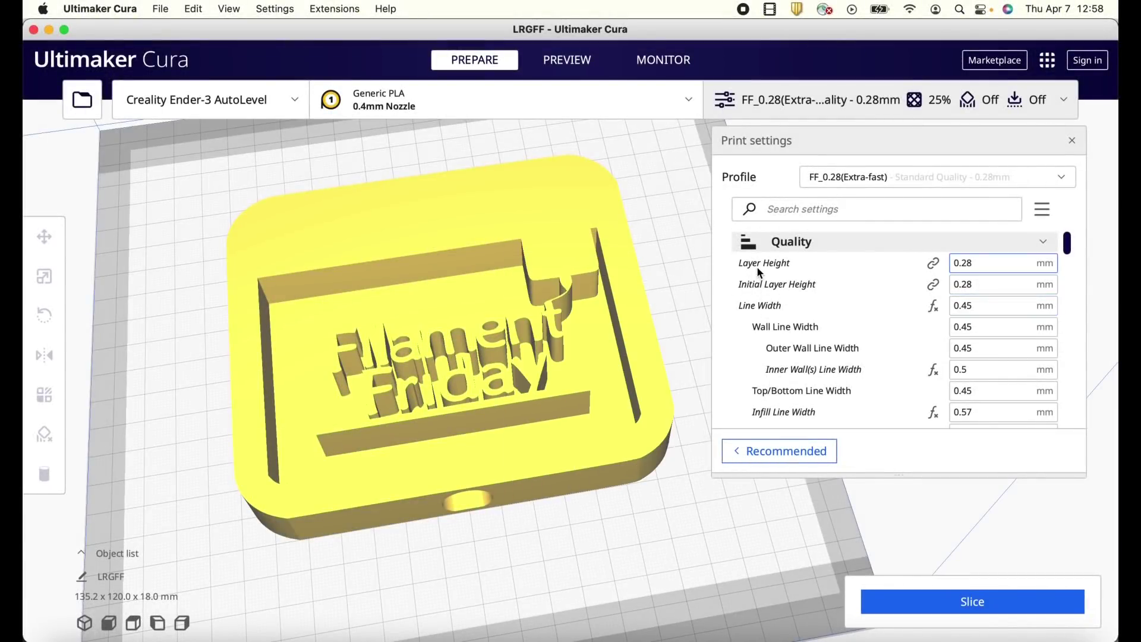
{"action": "right_click", "coordinate": [757, 265]}
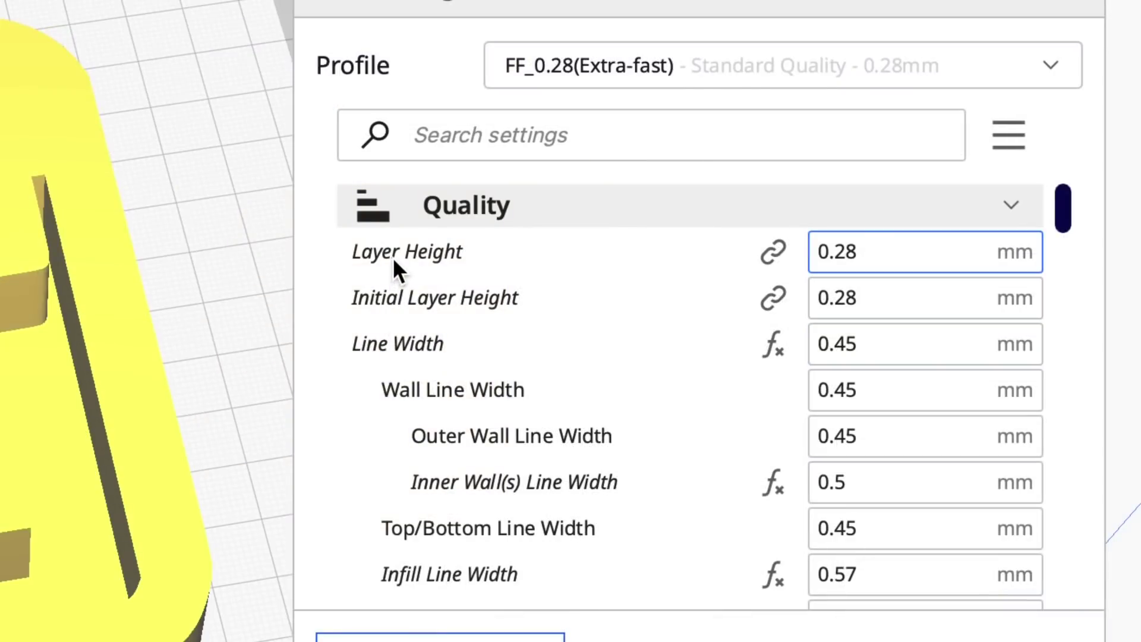
{"action": "right_click", "coordinate": [394, 257]}
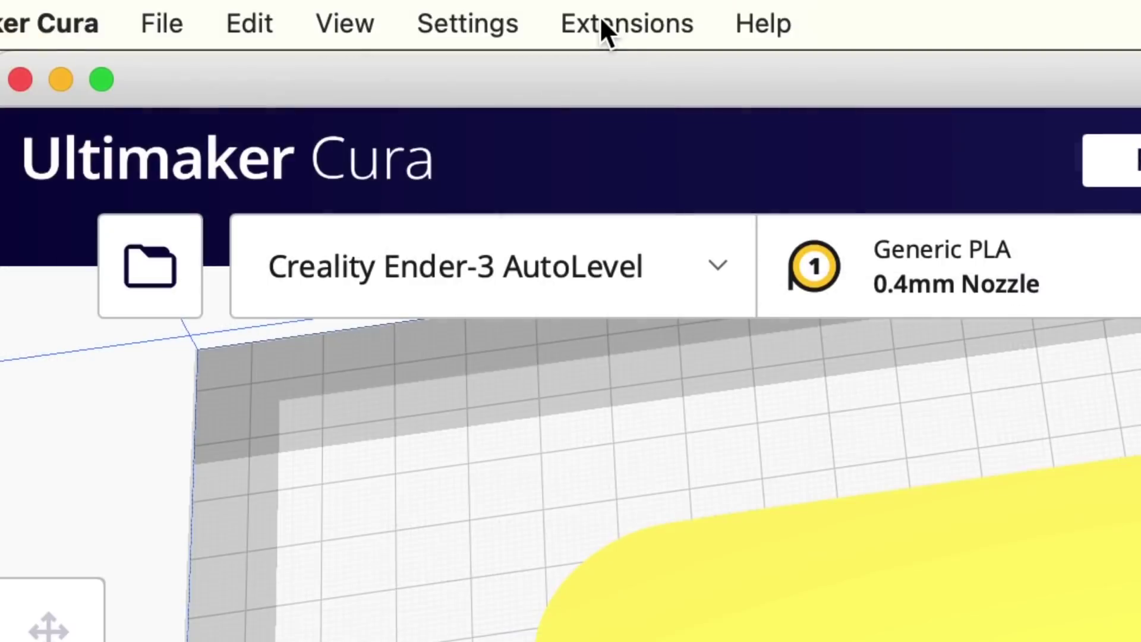
Step: Open the Settings Guide as a standalone window, then reposition and enlarge it
{"action": "left_click", "coordinate": [601, 21]}
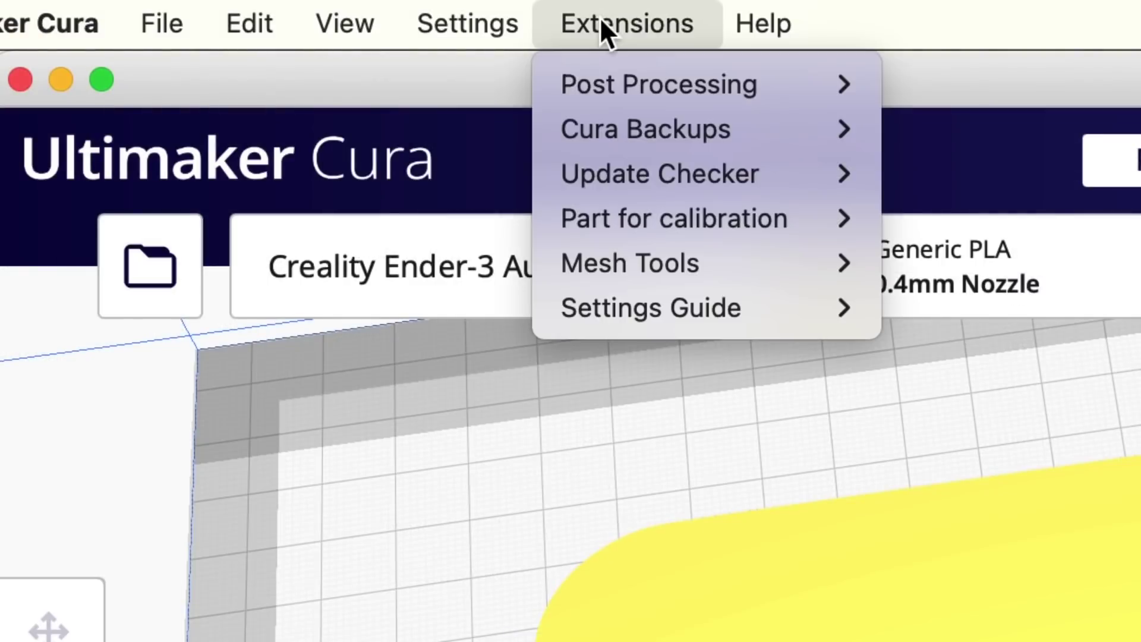
{"action": "mouse_move", "coordinate": [666, 318]}
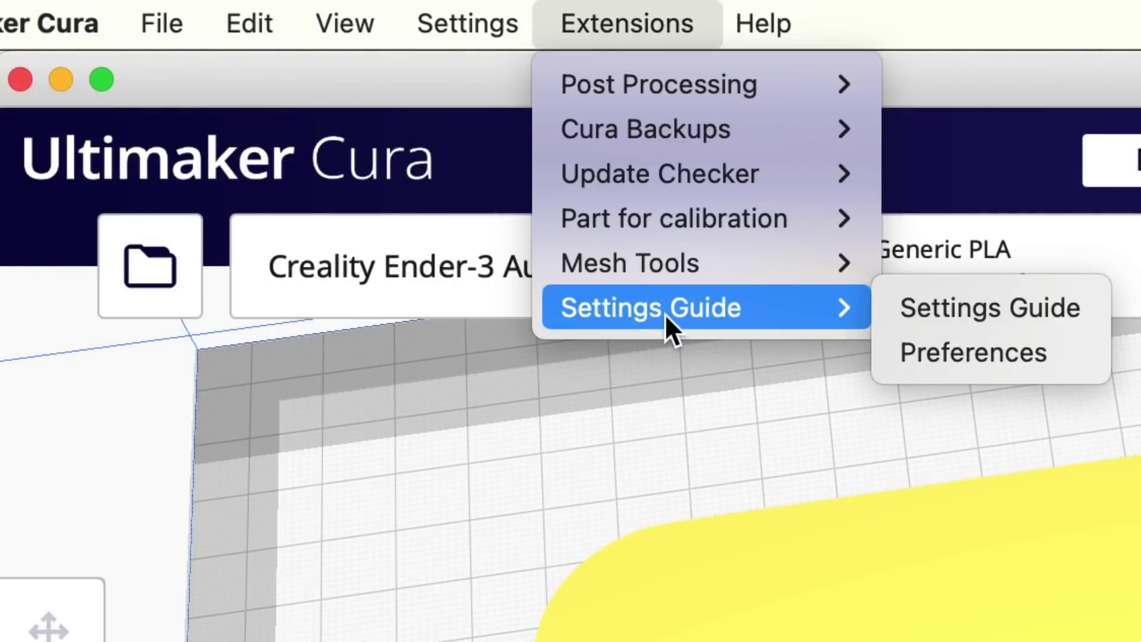
{"action": "left_click", "coordinate": [989, 309]}
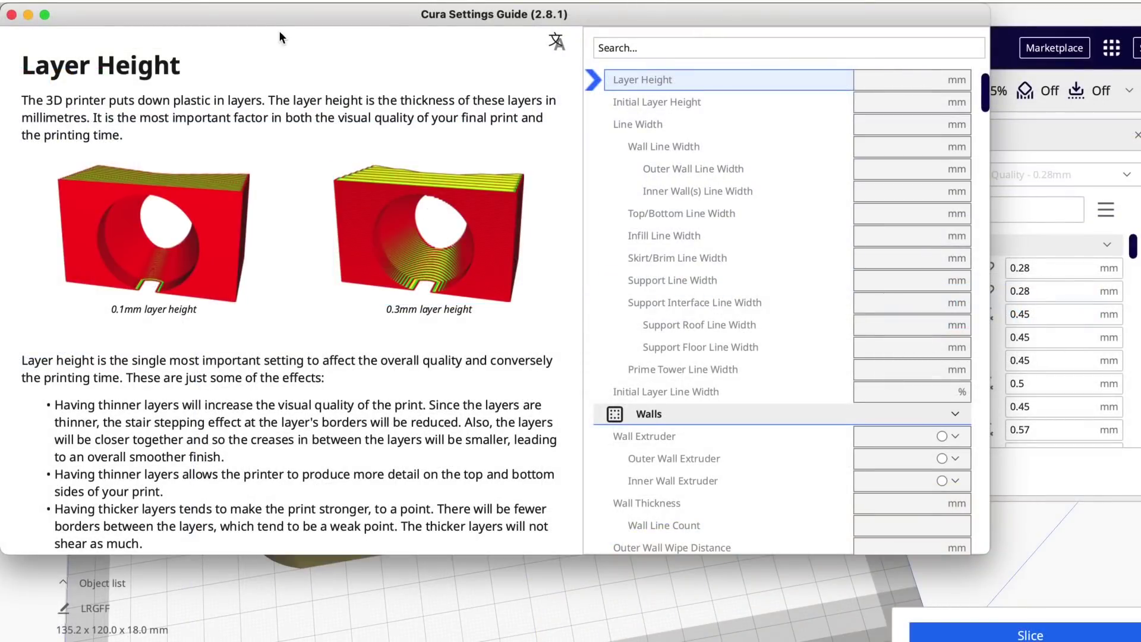
{"action": "mouse_move", "coordinate": [279, 19]}
{"action": "left_mouse_down"}
{"action": "mouse_move", "coordinate": [349, 108]}
{"action": "mouse_move", "coordinate": [421, 110]}
{"action": "mouse_move", "coordinate": [443, 40]}
{"action": "mouse_move", "coordinate": [272, 1]}
{"action": "left_mouse_up"}
{"action": "left_click_drag", "start_coordinate": [988, 553], "coordinate": [1038, 641]}
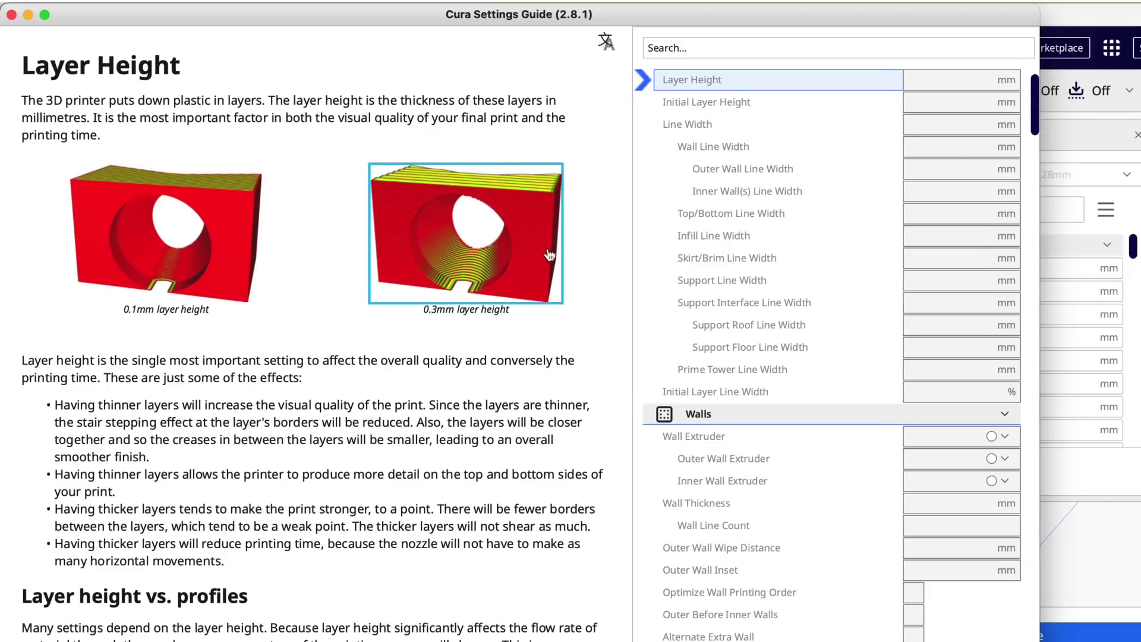
Step: View the Line Width article, enlarging and closing its Very thin lines example image
{"action": "left_click", "coordinate": [698, 104]}
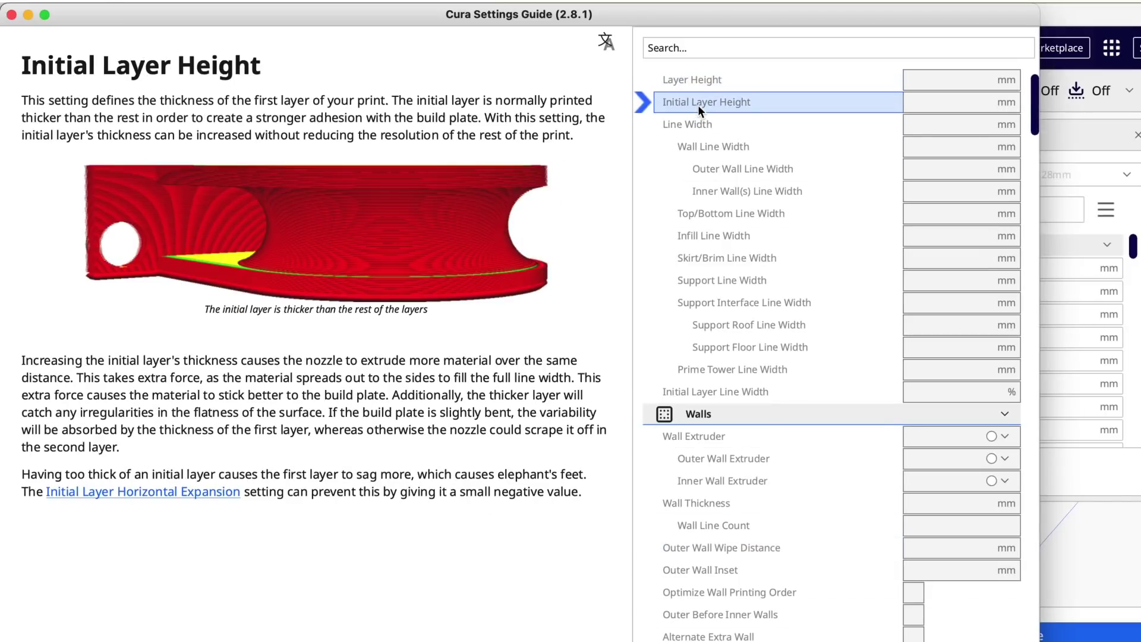
{"action": "left_click", "coordinate": [700, 123]}
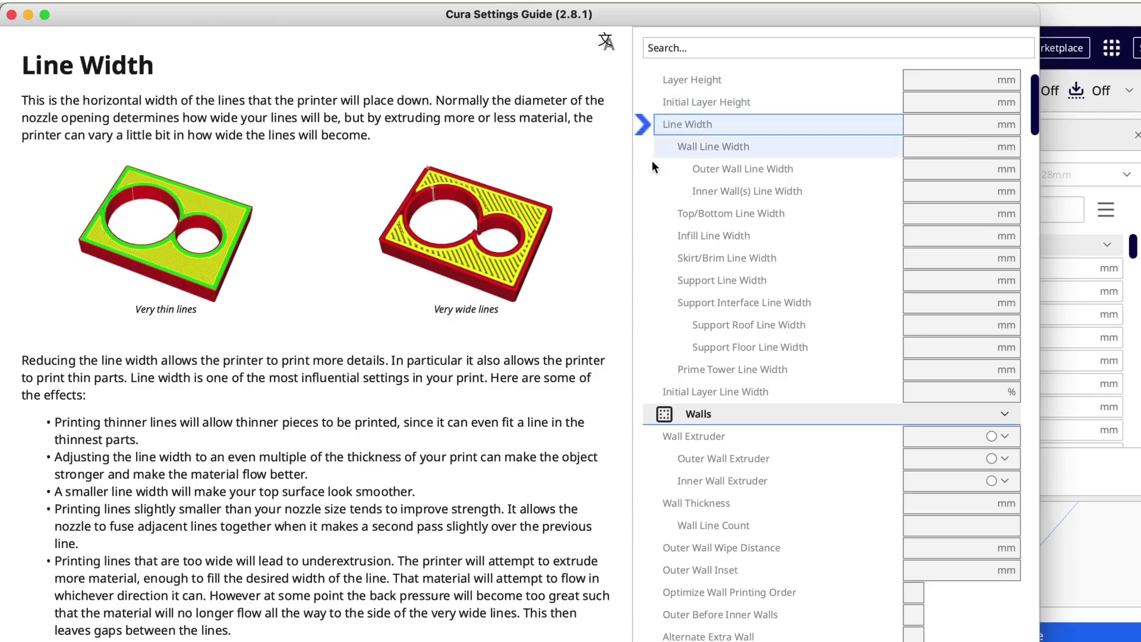
{"action": "left_click", "coordinate": [166, 257]}
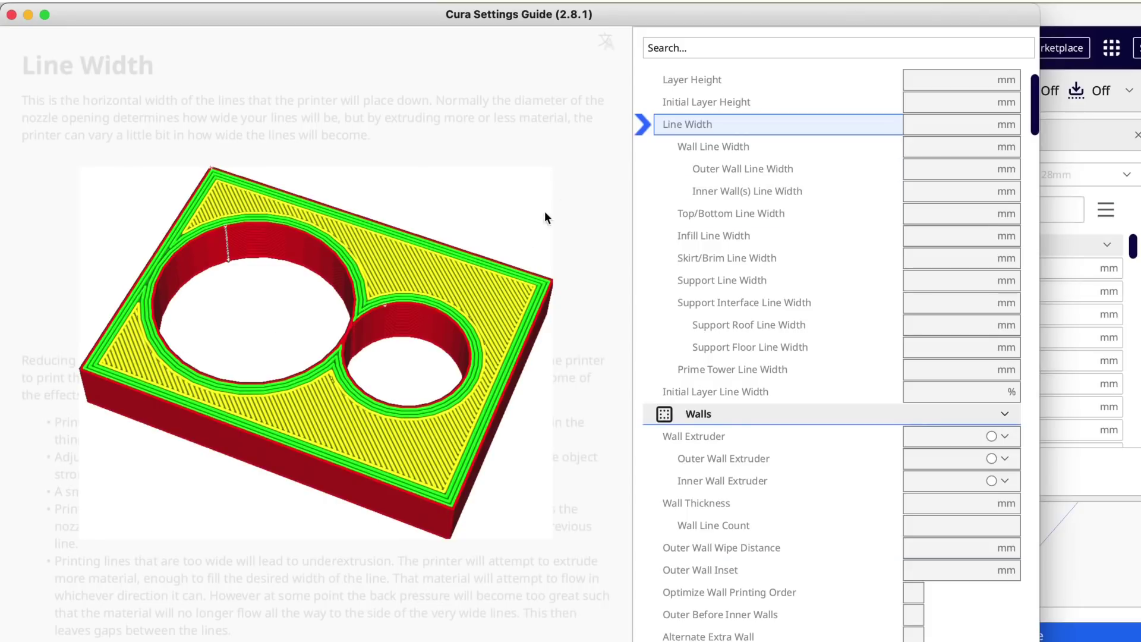
{"action": "left_click", "coordinate": [481, 292]}
{"action": "scroll", "coordinate": [743, 237], "scroll_direction": "down", "scroll_amount": 2}
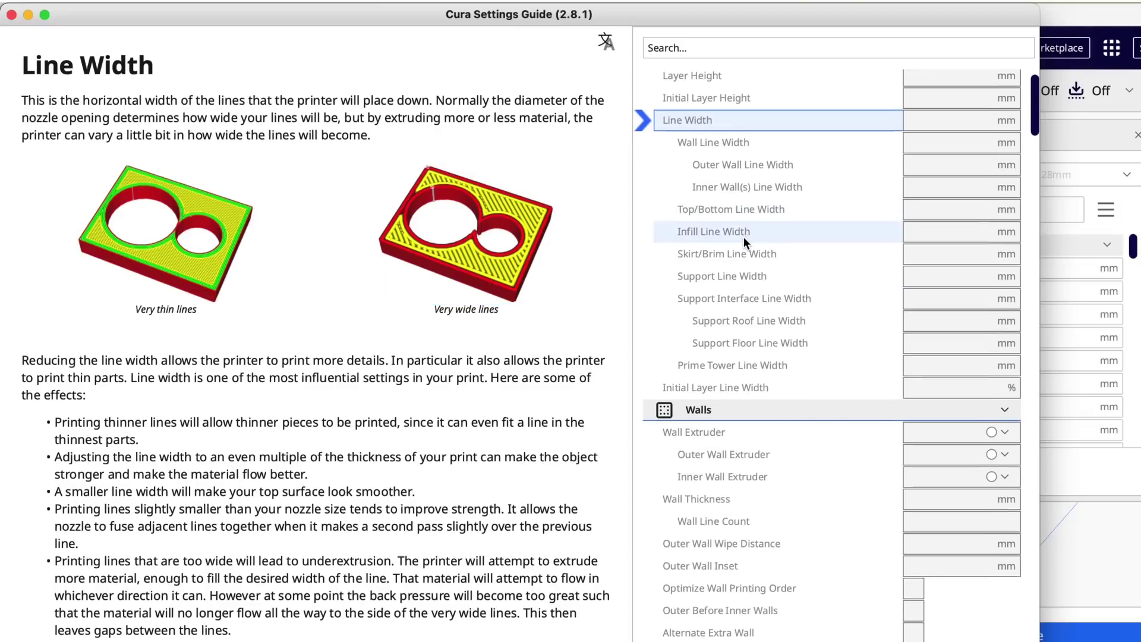
{"action": "scroll", "coordinate": [742, 237], "scroll_direction": "down", "scroll_amount": 3}
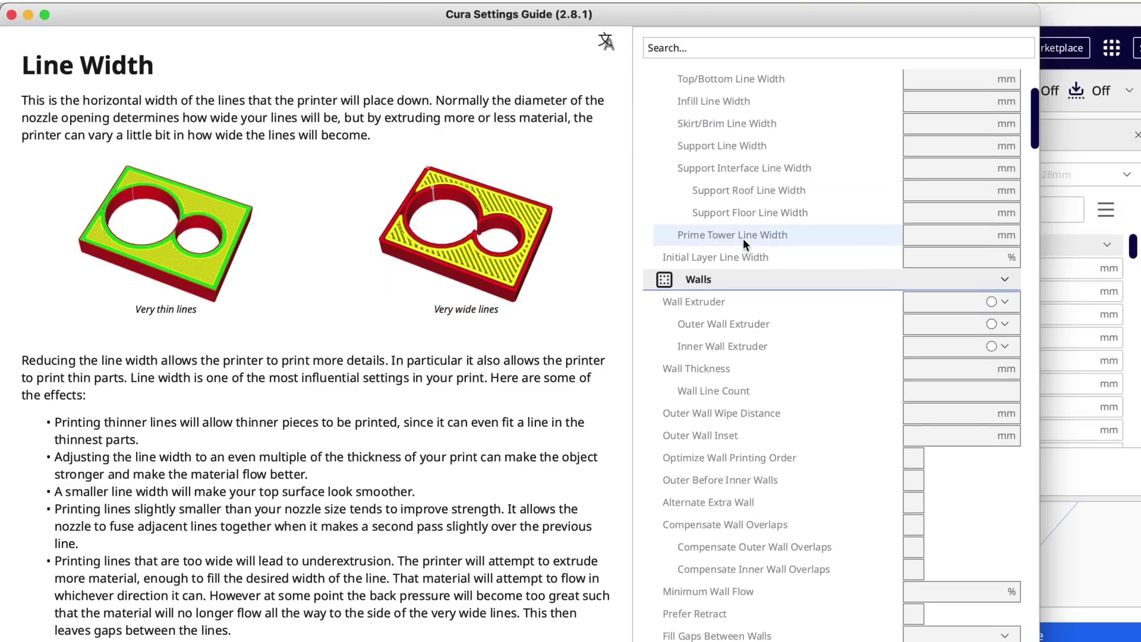
Step: Show Optimize Wall Printing Order and play its disabled and enabled example animations enlarged
{"action": "left_click", "coordinate": [702, 456]}
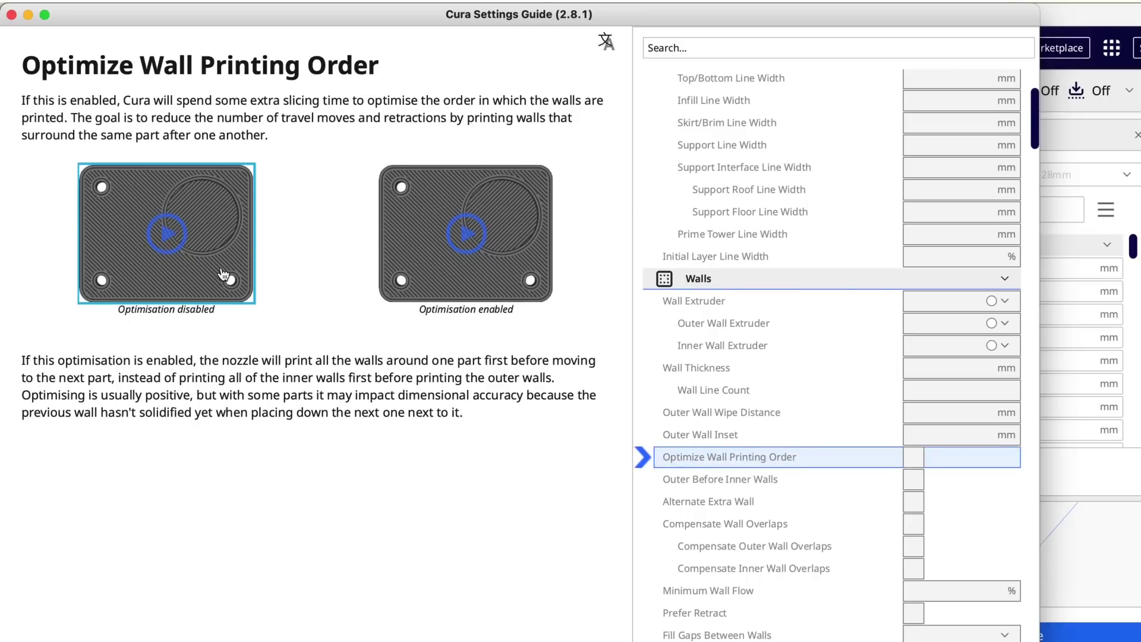
{"action": "left_click", "coordinate": [170, 240]}
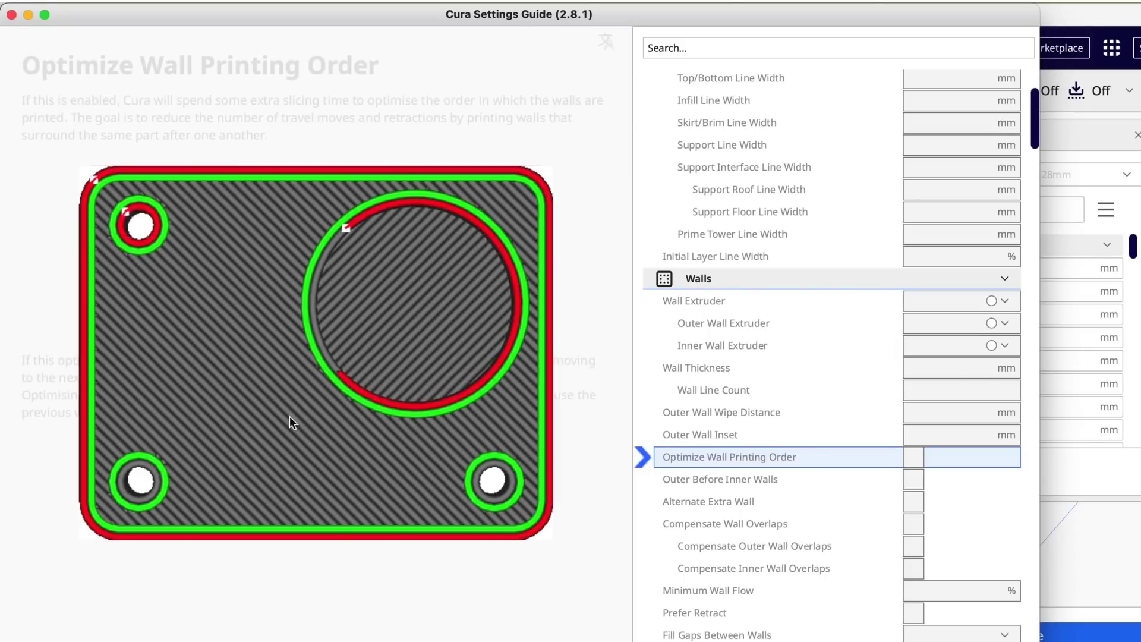
{"action": "left_click", "coordinate": [261, 408]}
{"action": "left_click", "coordinate": [435, 309]}
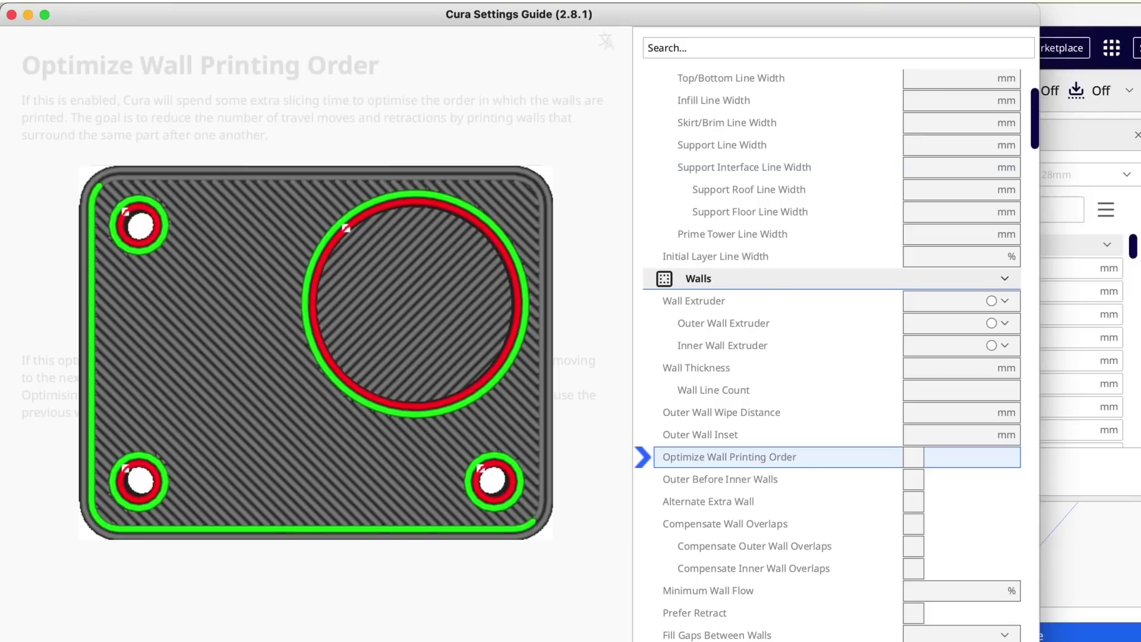
{"action": "left_click", "coordinate": [261, 383]}
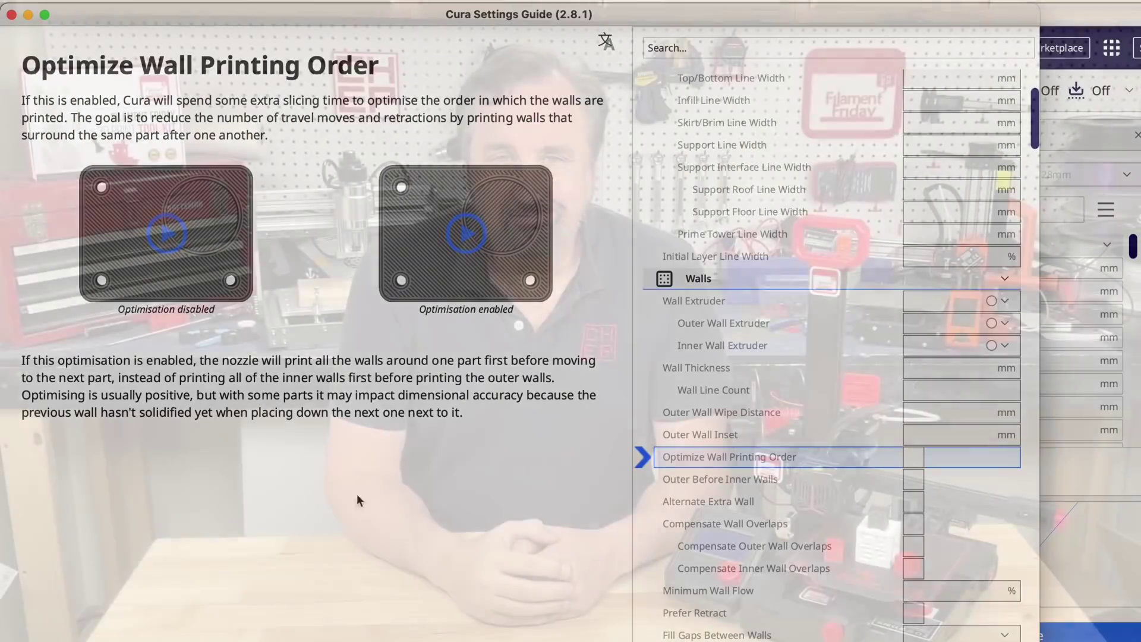